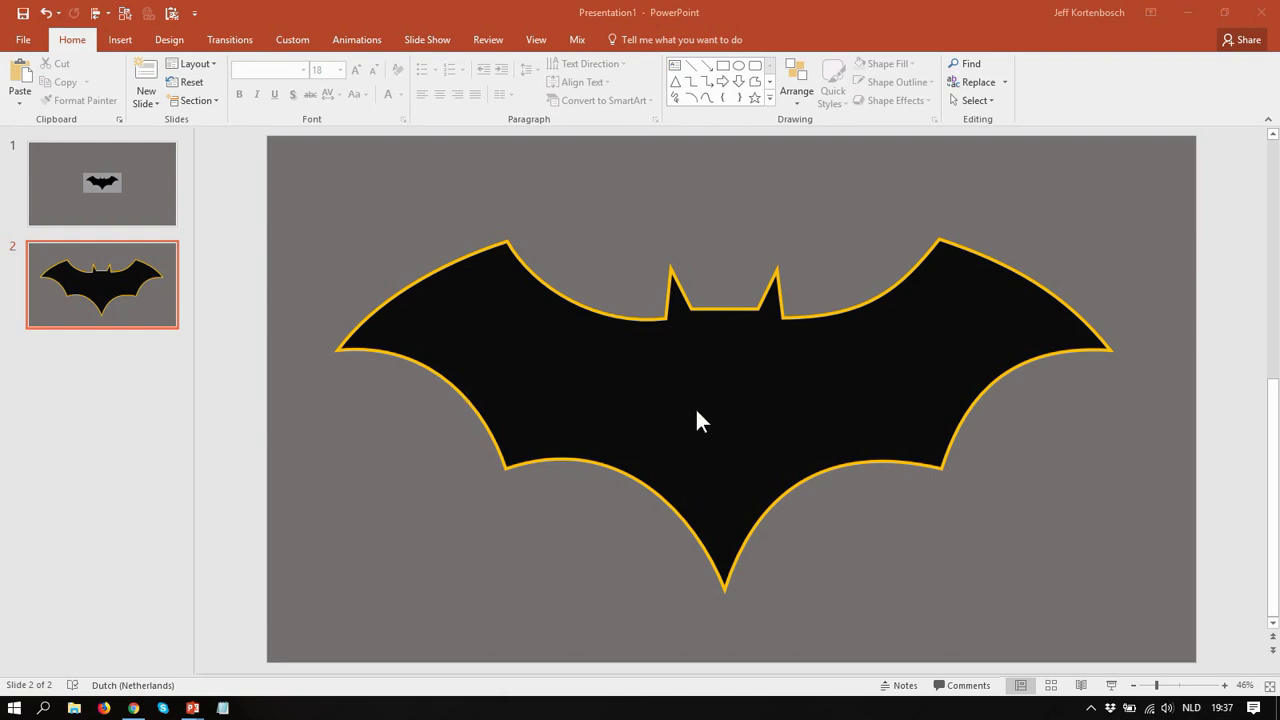
Switch to slide 1, which holds the small black bat picture on grey.
click(131, 172)
Select the bat picture and zoom the slide view from 46% to 220%.
click(790, 380)
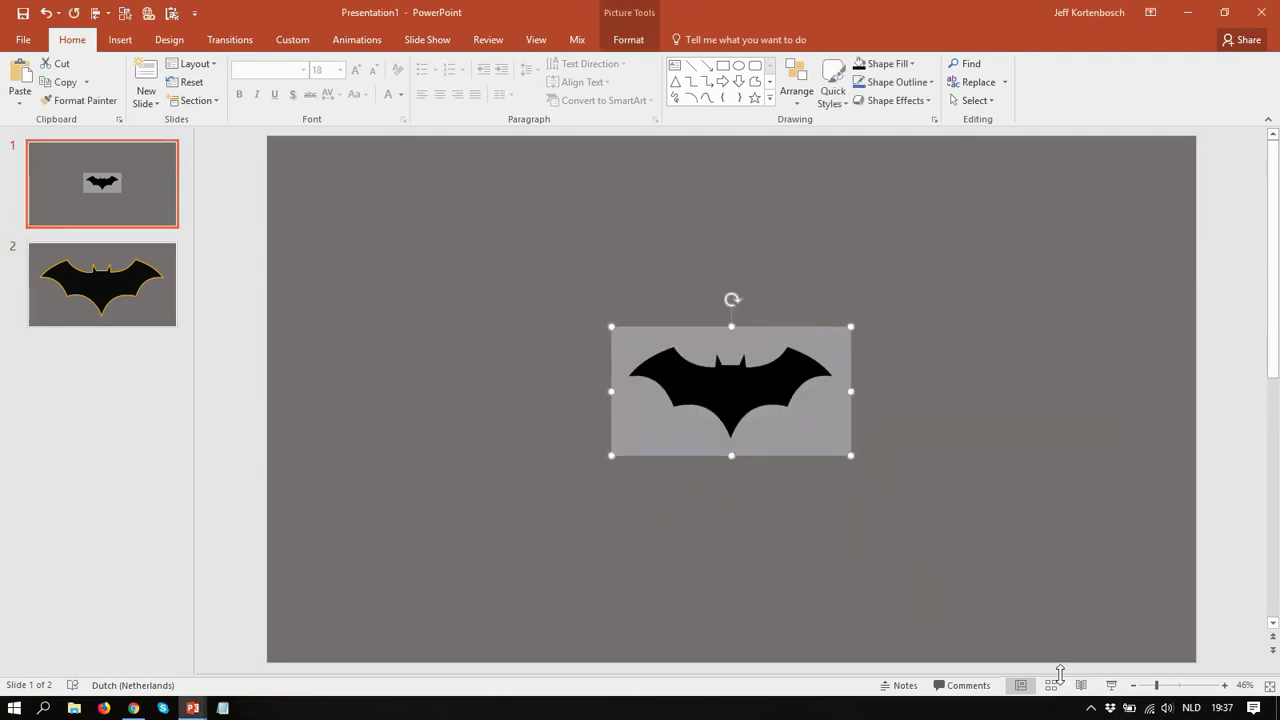
click(1190, 685)
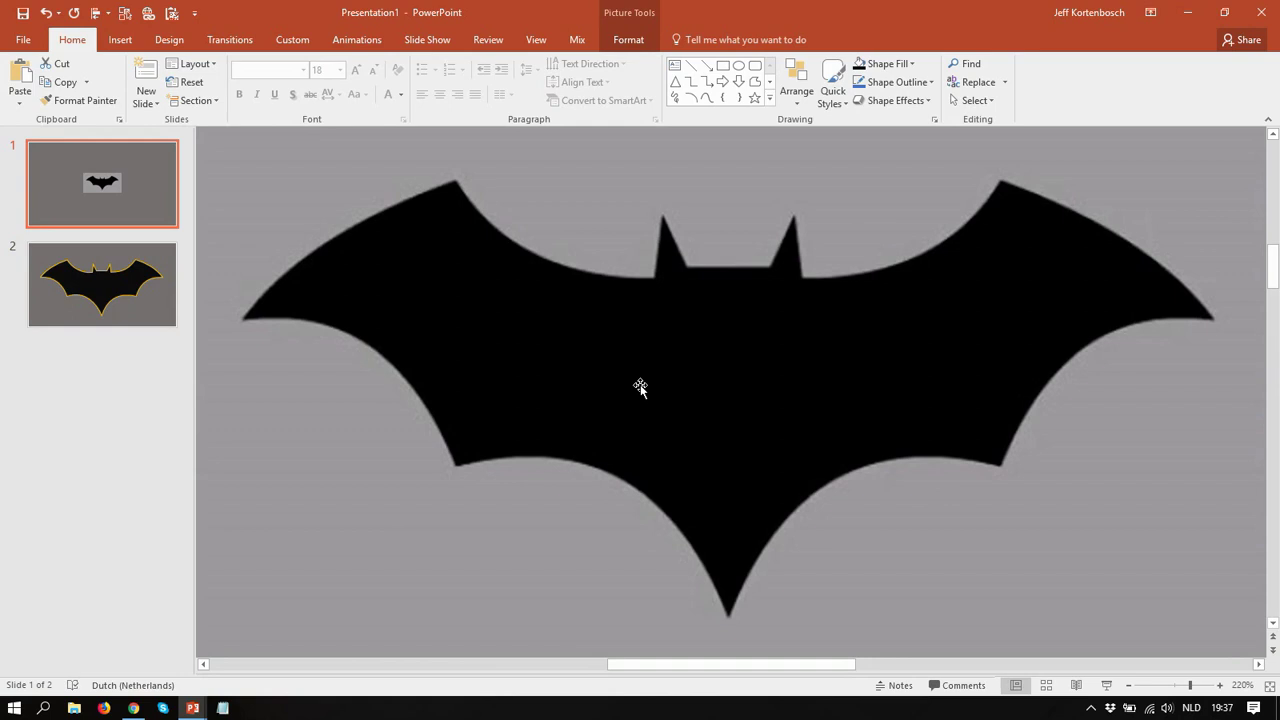
Start a freeform shape at the left ear tip and trace the left wing down to the bottom tip.
click(758, 86)
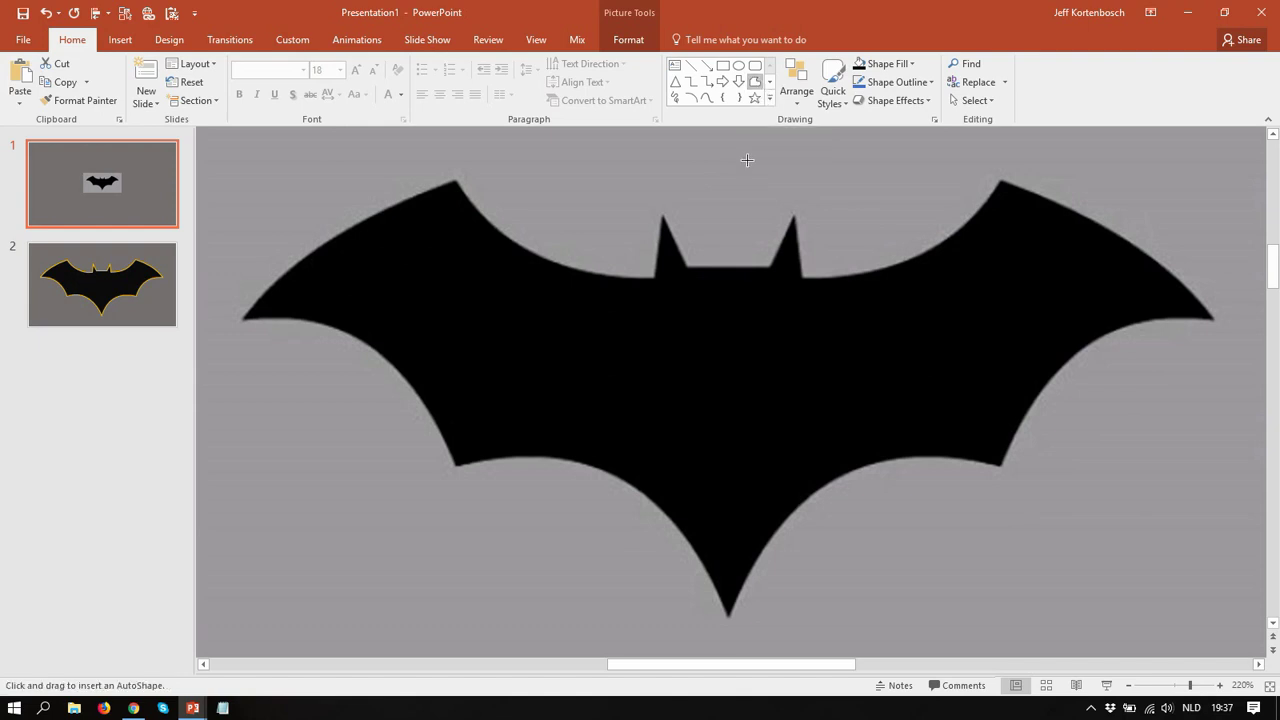
click(662, 213)
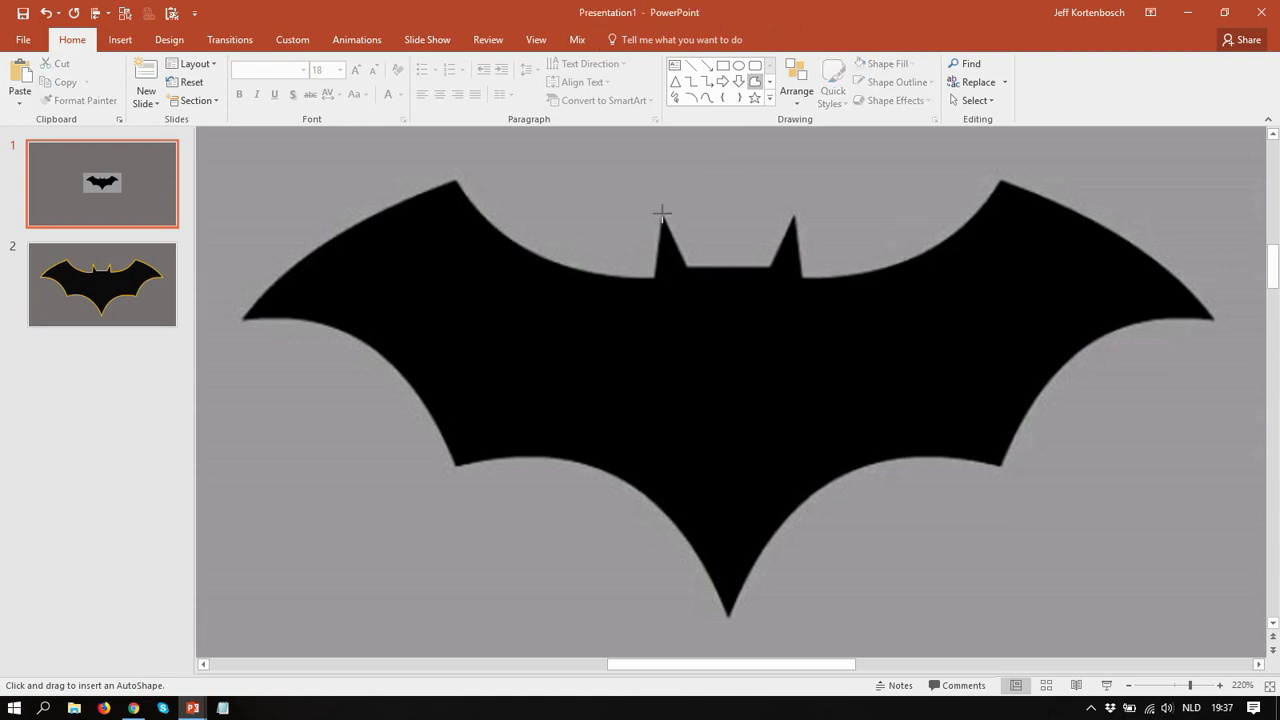
click(656, 277)
click(455, 179)
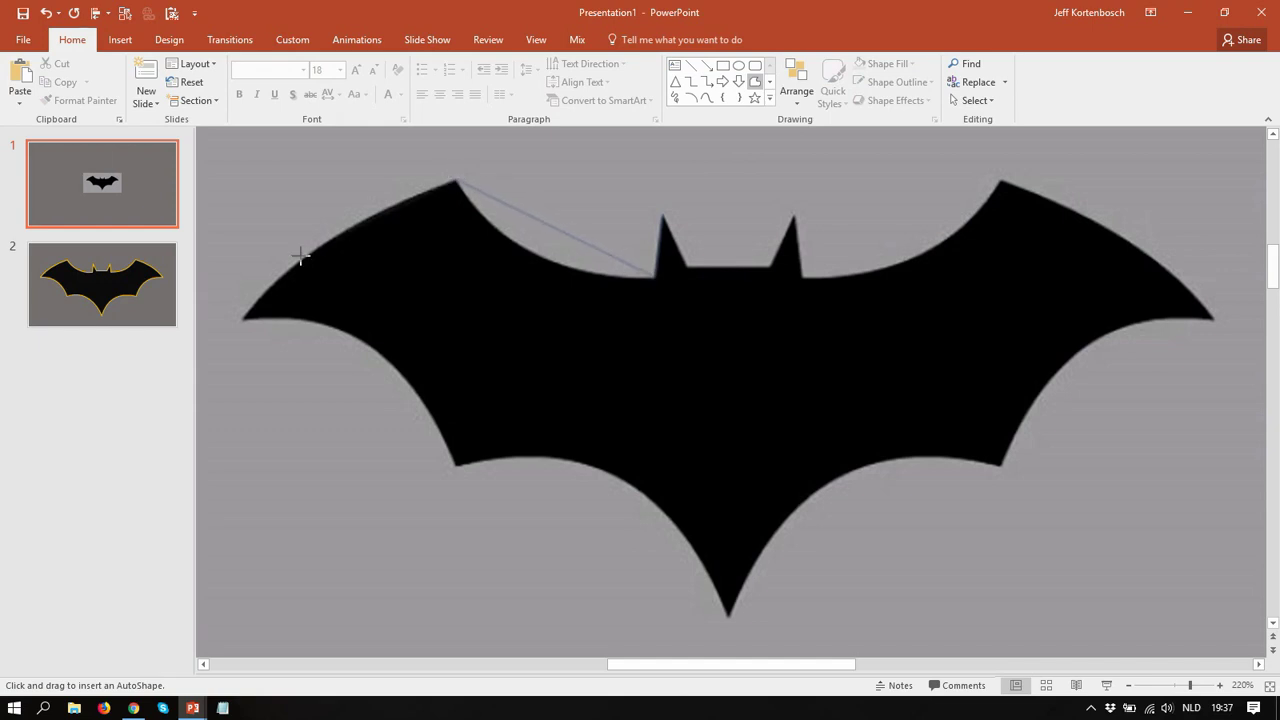
click(242, 320)
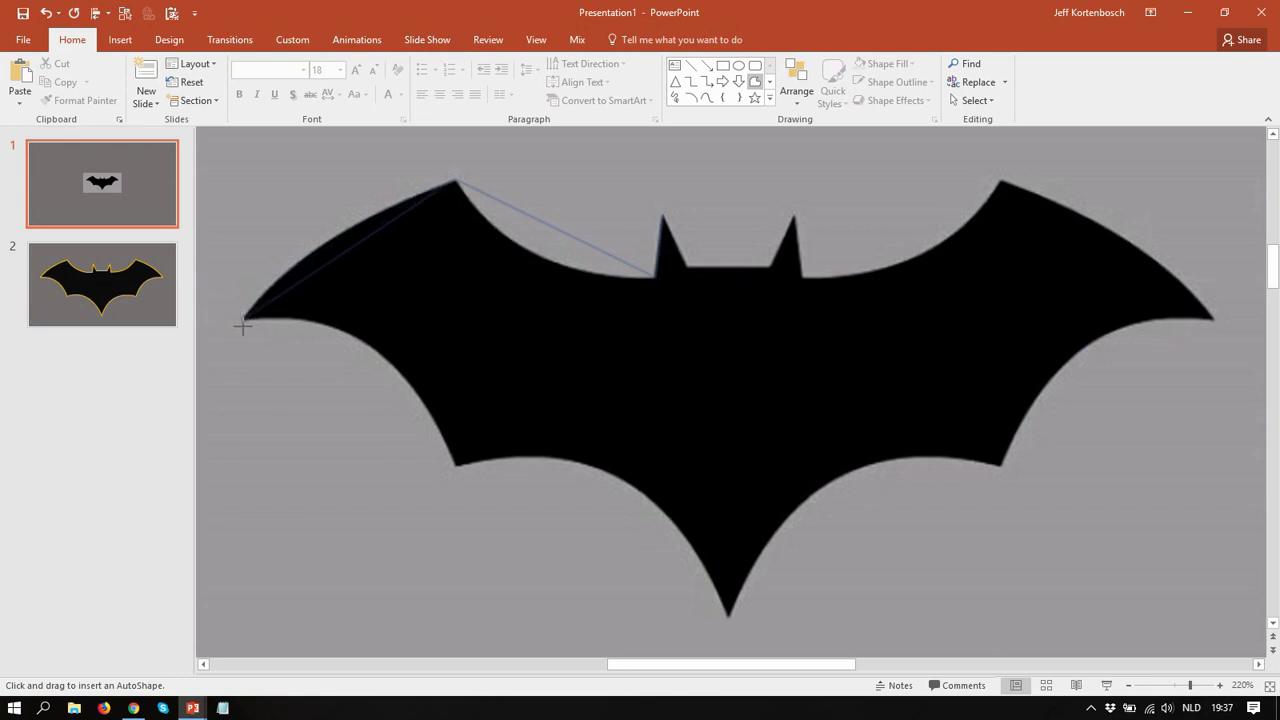
click(455, 465)
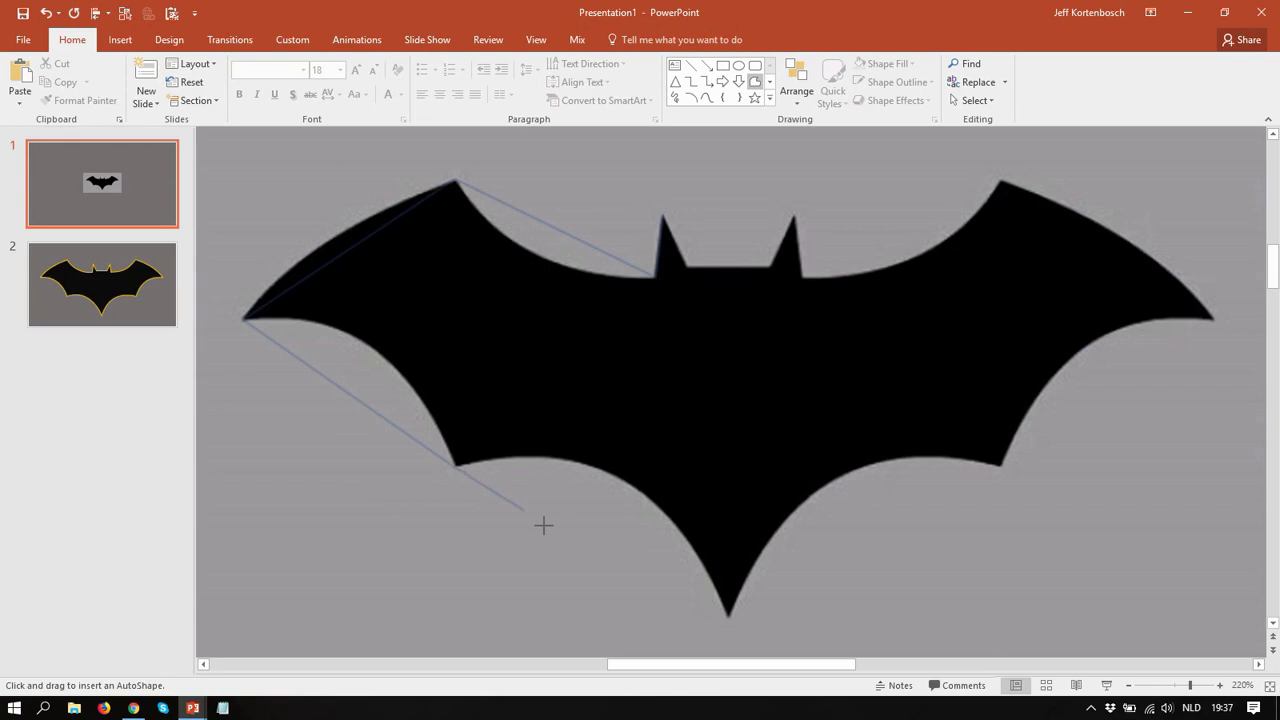
click(729, 615)
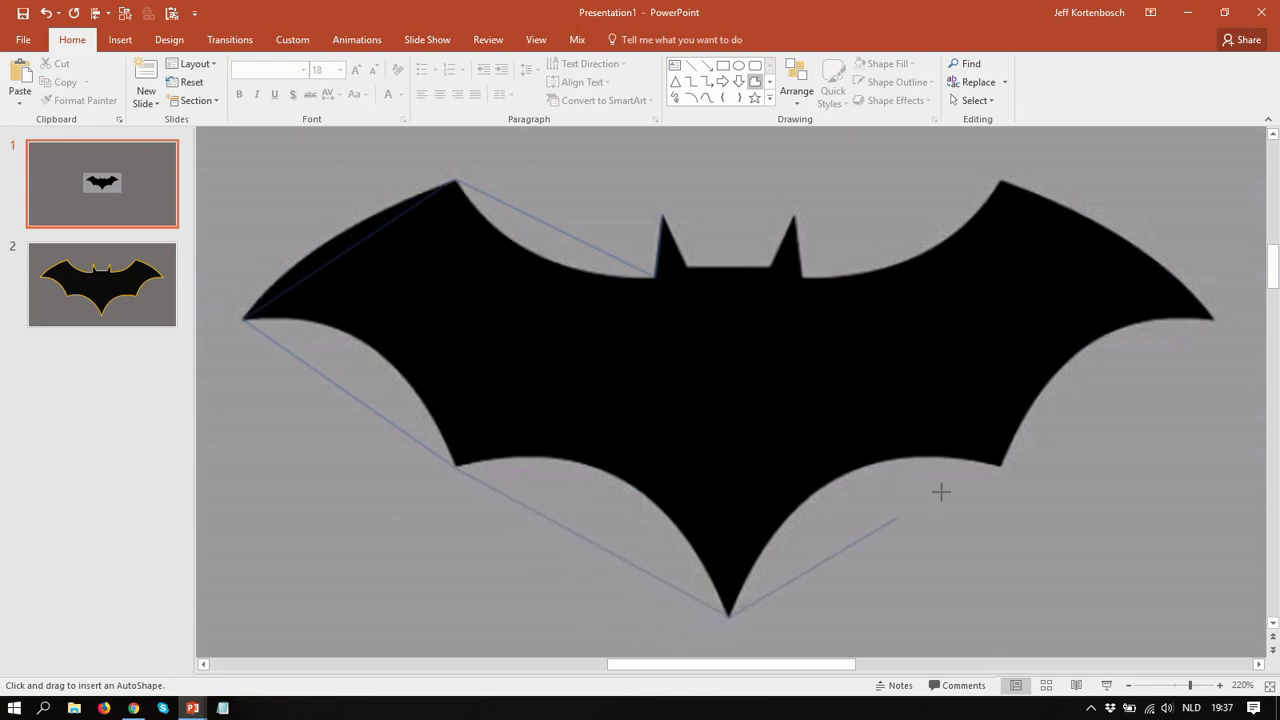
Continue the freeform up the right wing and around the right ear to the left ear's inner base.
click(1001, 465)
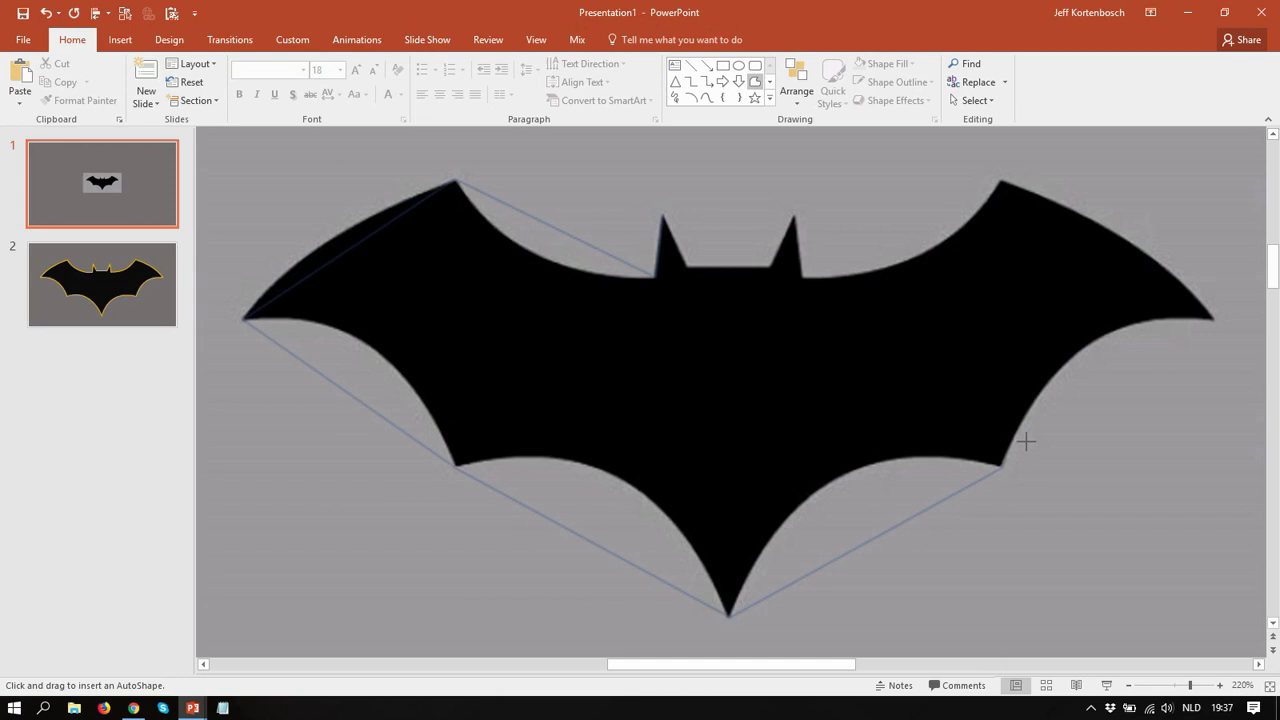
click(1214, 320)
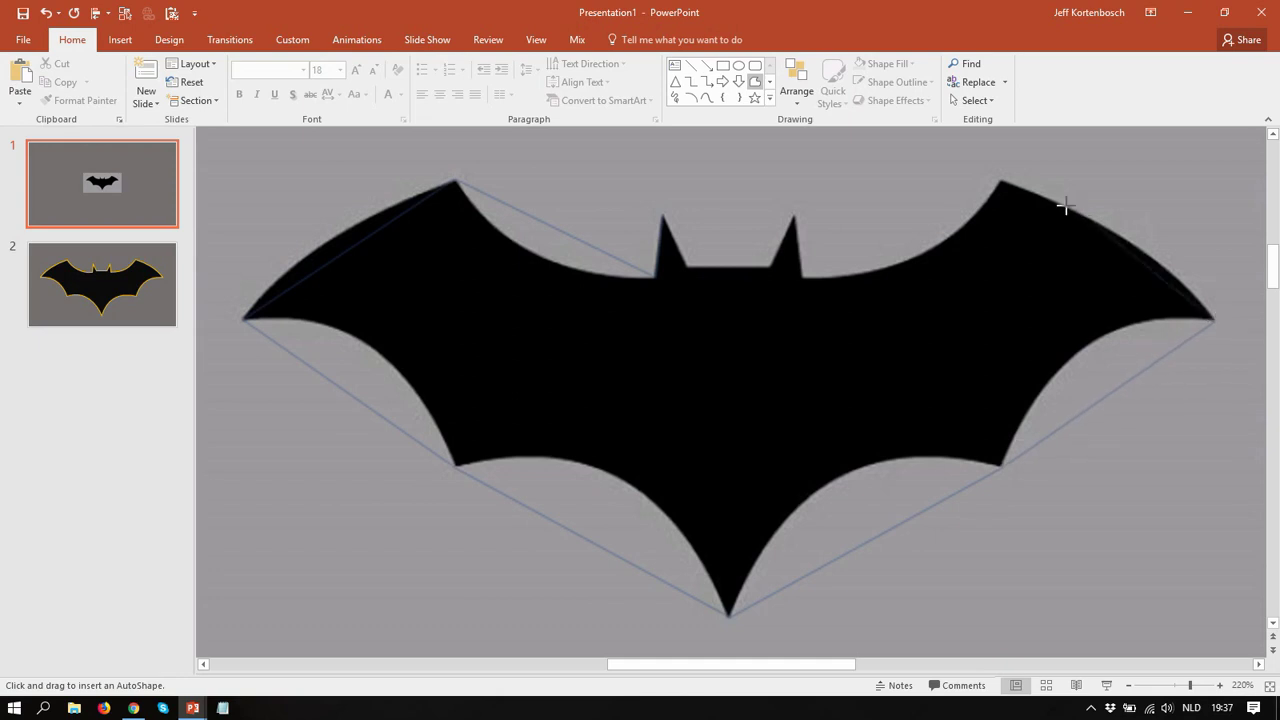
click(1001, 181)
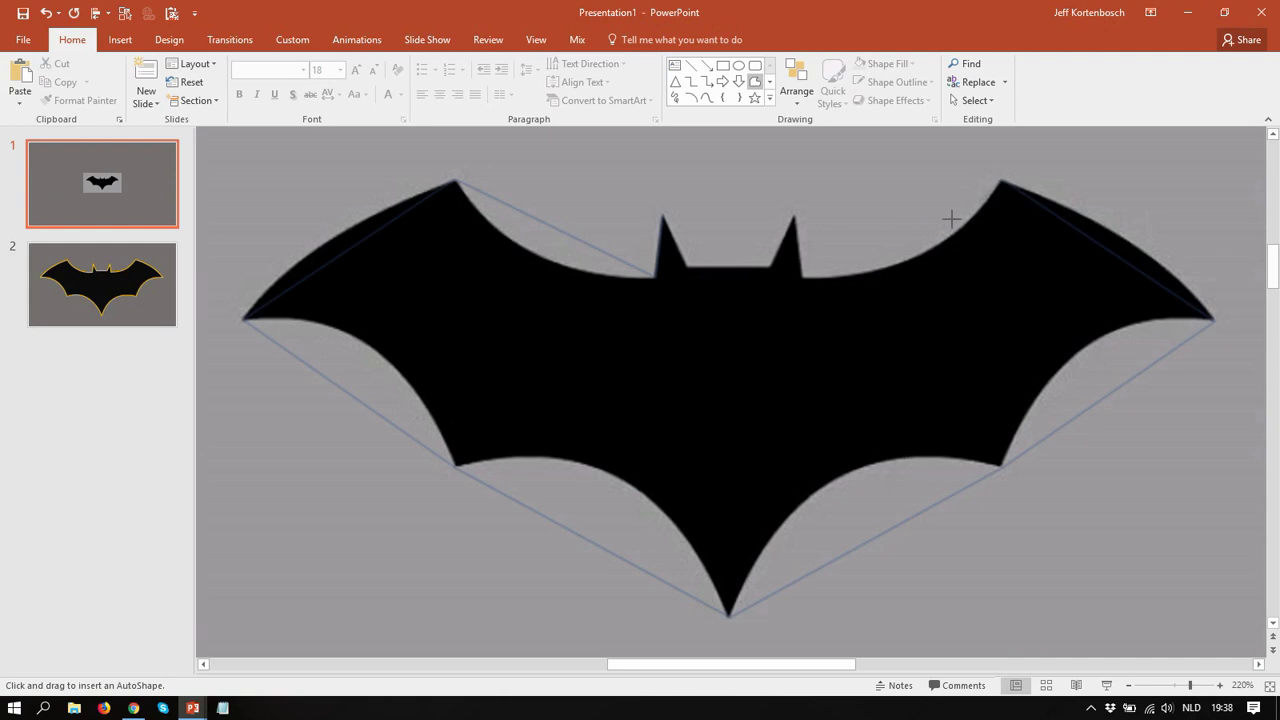
click(802, 277)
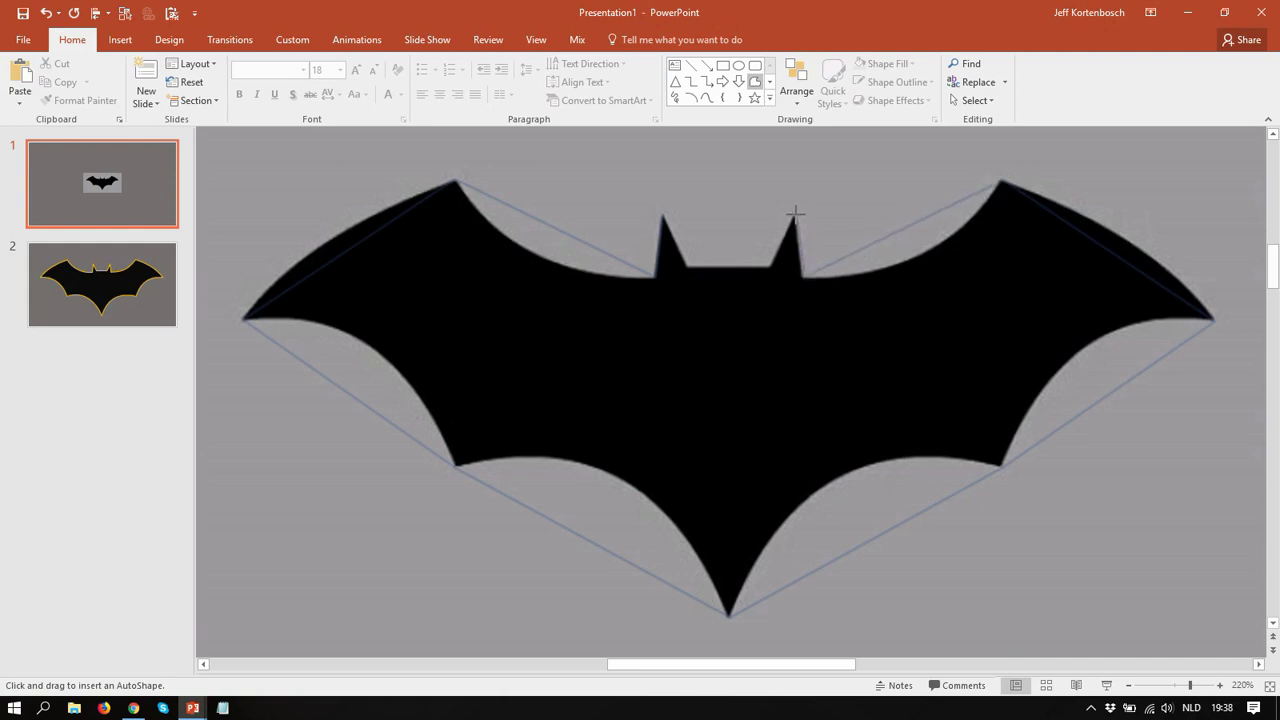
click(793, 214)
click(771, 266)
click(685, 266)
Close the freeform at the left ear tip and set its fill transparency to 50%.
double_click(663, 219)
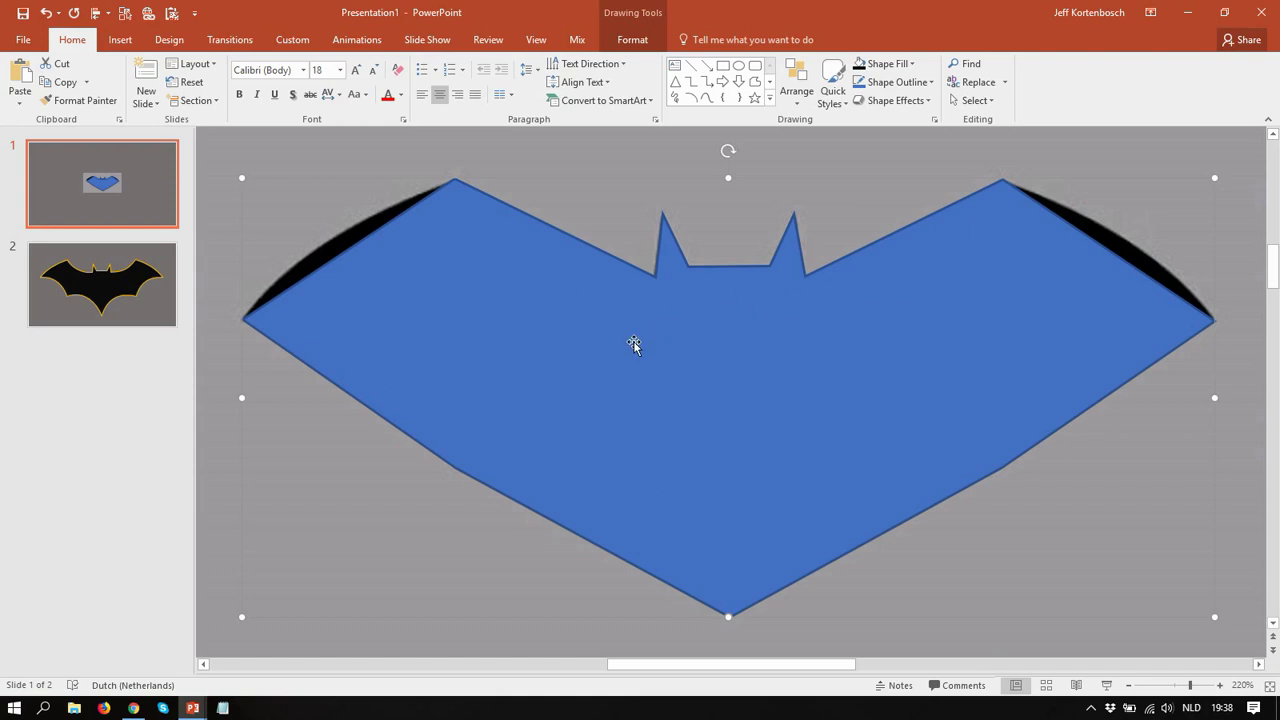
right_click(634, 345)
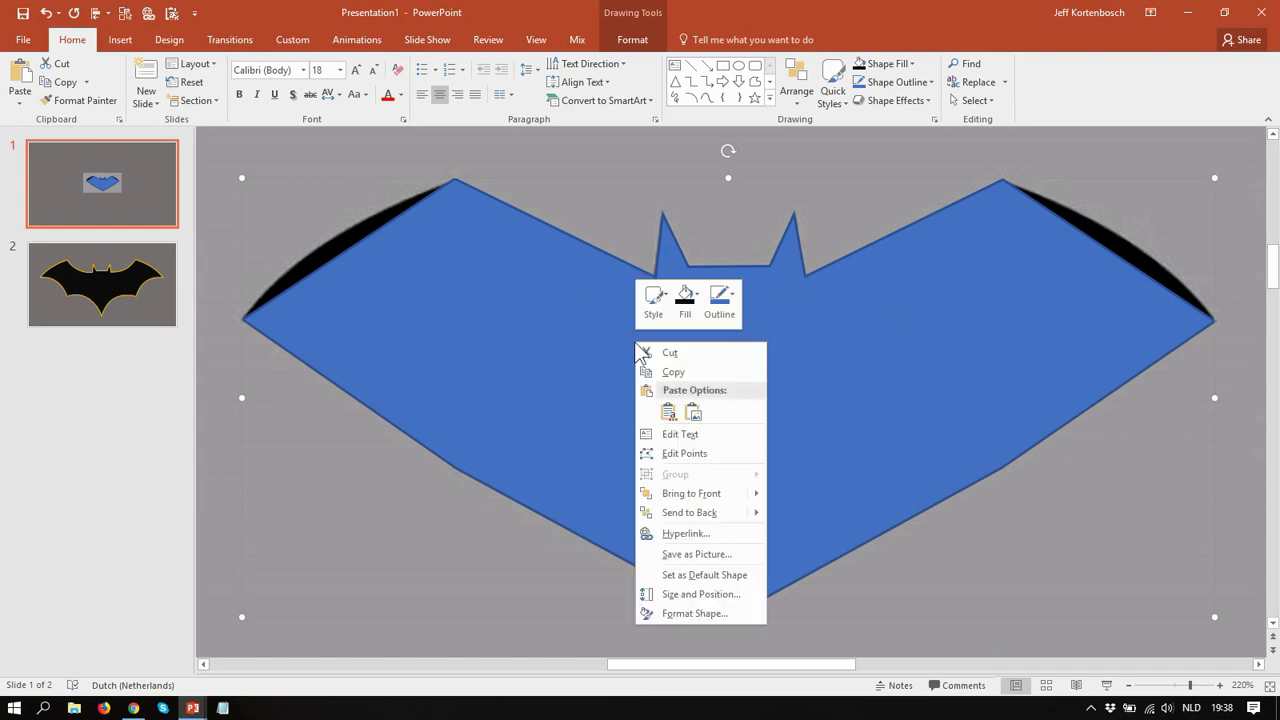
click(704, 613)
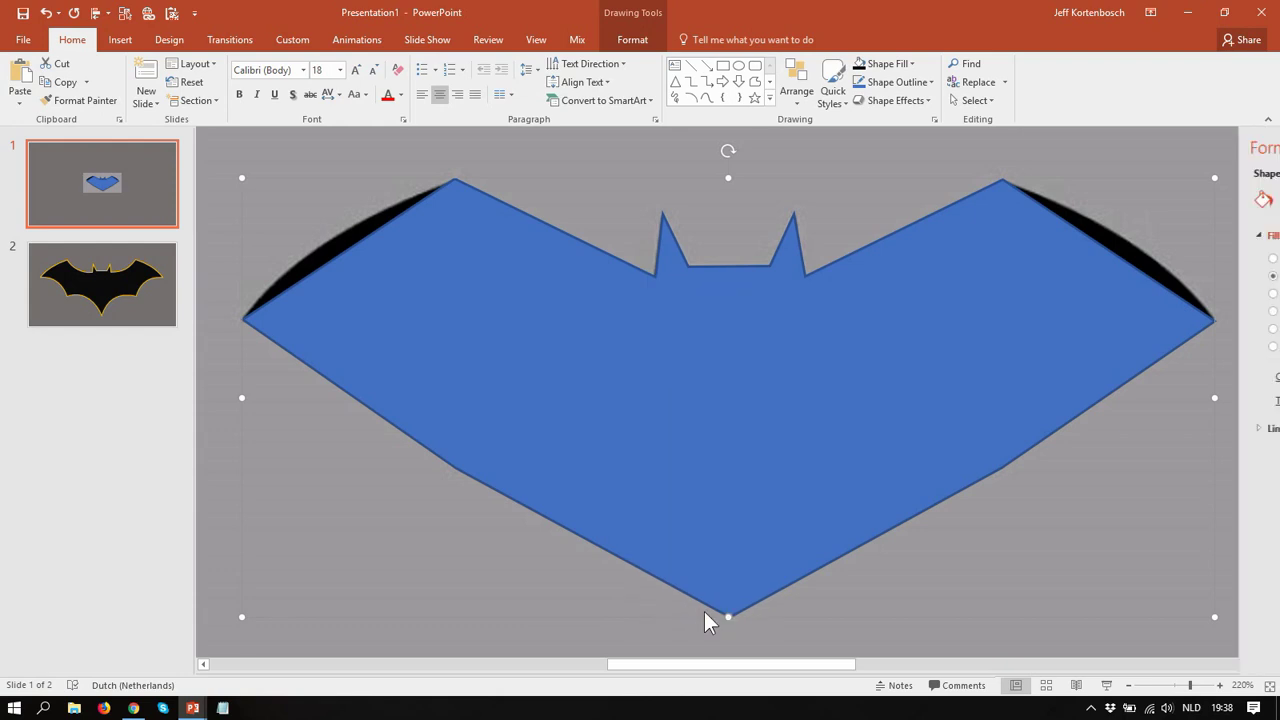
double_click(1206, 400)
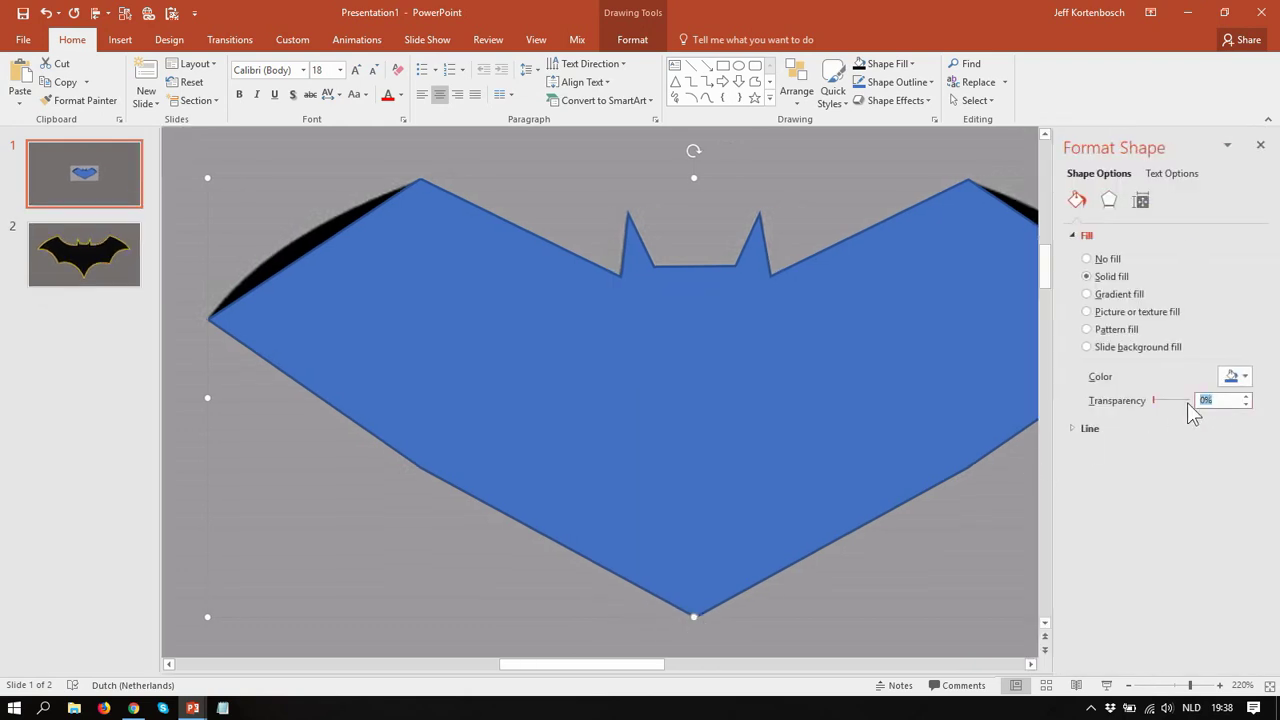
text(50)
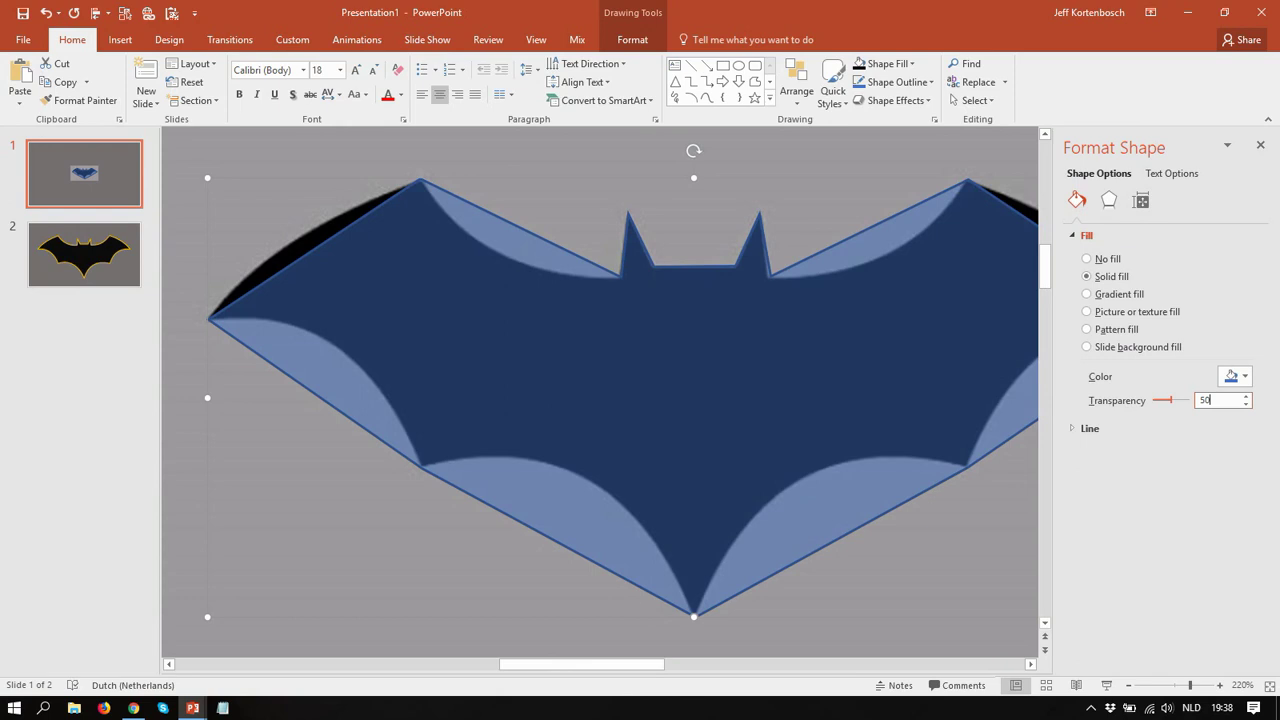
click(926, 368)
click(1260, 145)
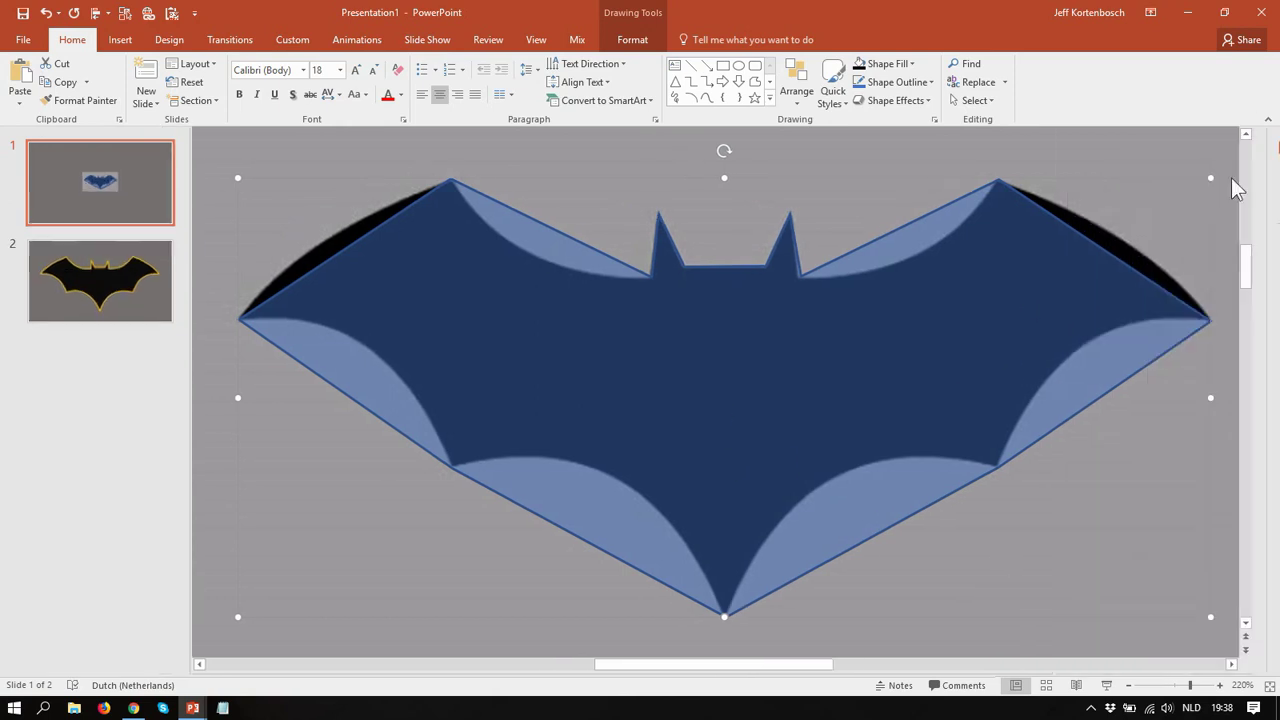
Enter Edit Points and curve the upper left wing edges between wing top and ear.
right_click(568, 332)
key(Escape)
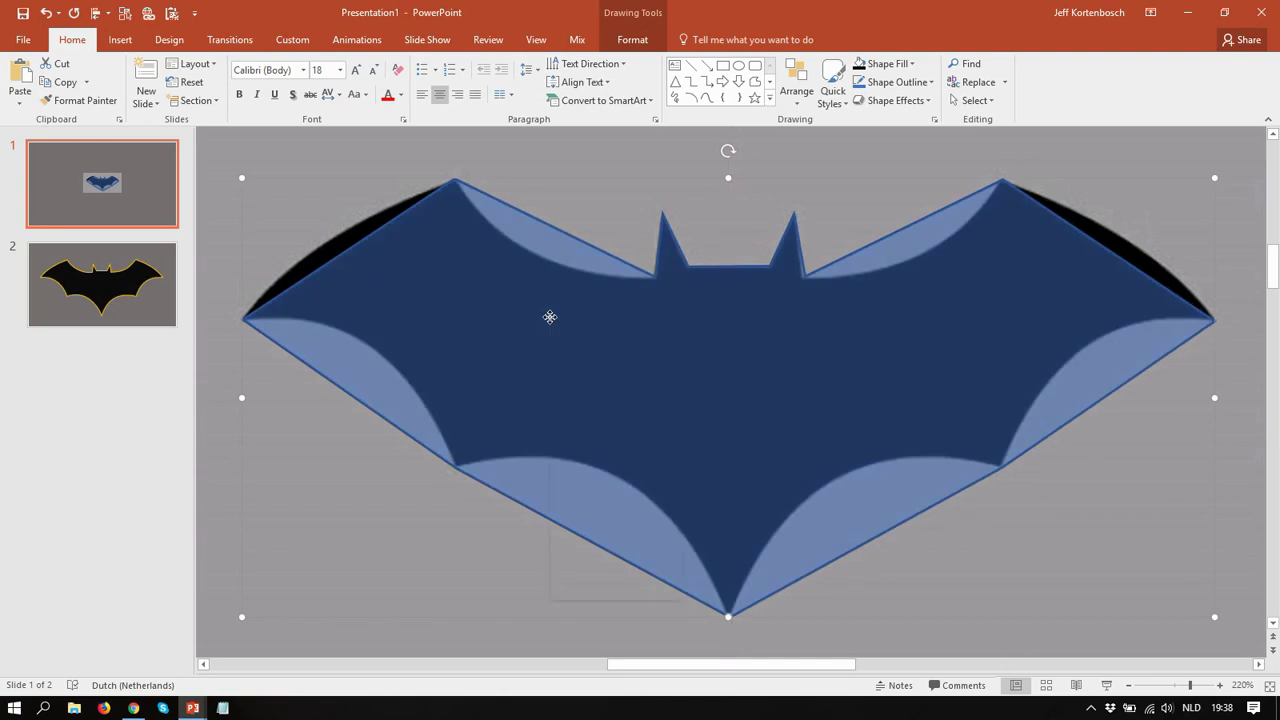
right_click(551, 319)
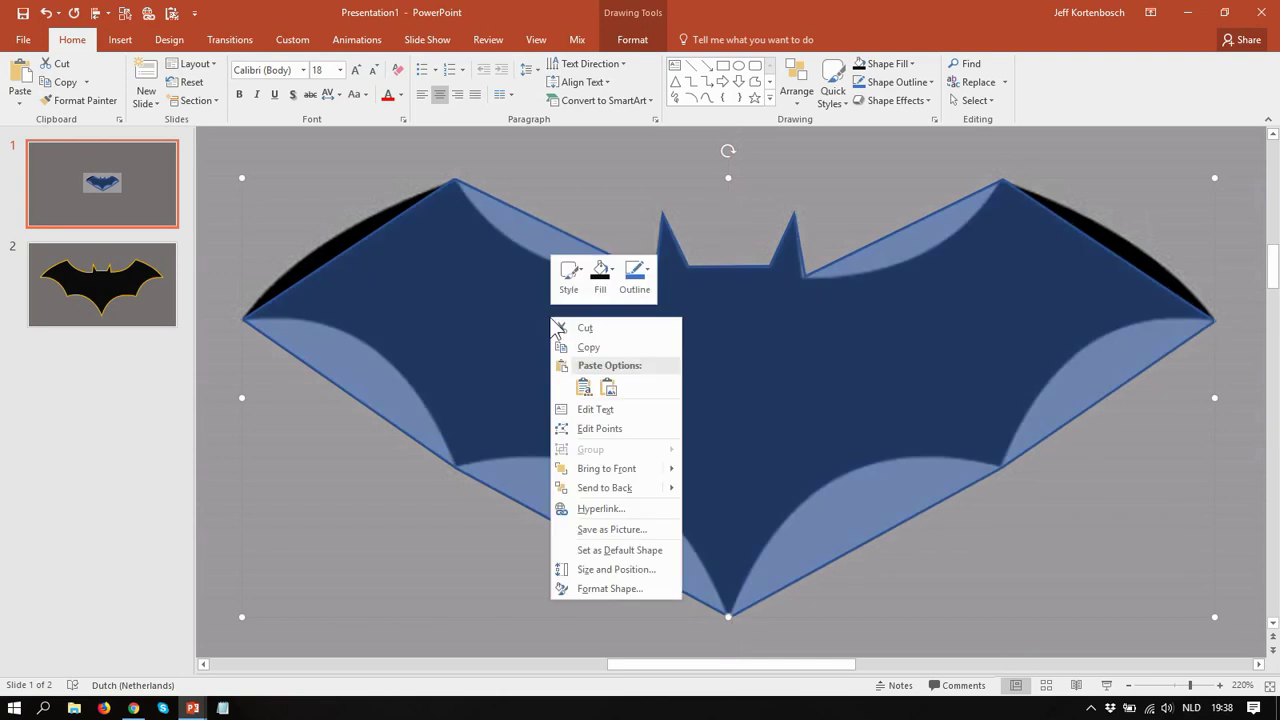
click(612, 428)
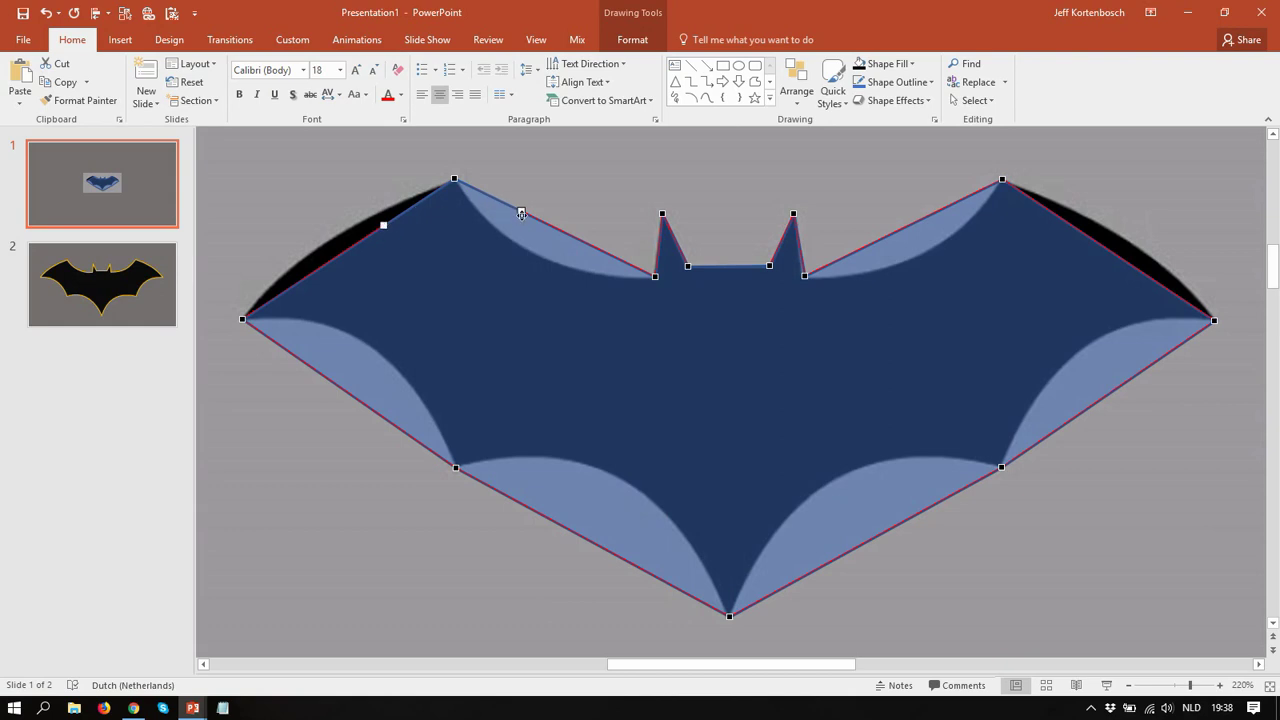
drag(522, 211, 503, 243)
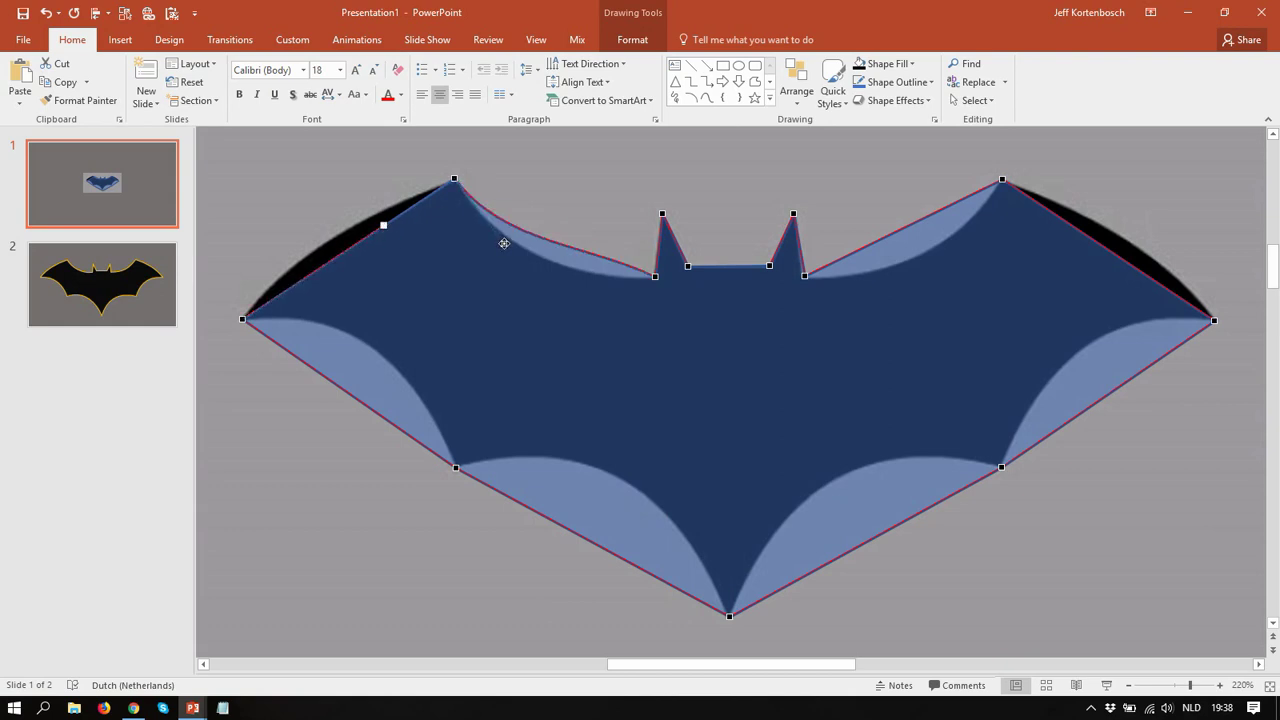
click(655, 276)
drag(591, 248, 566, 281)
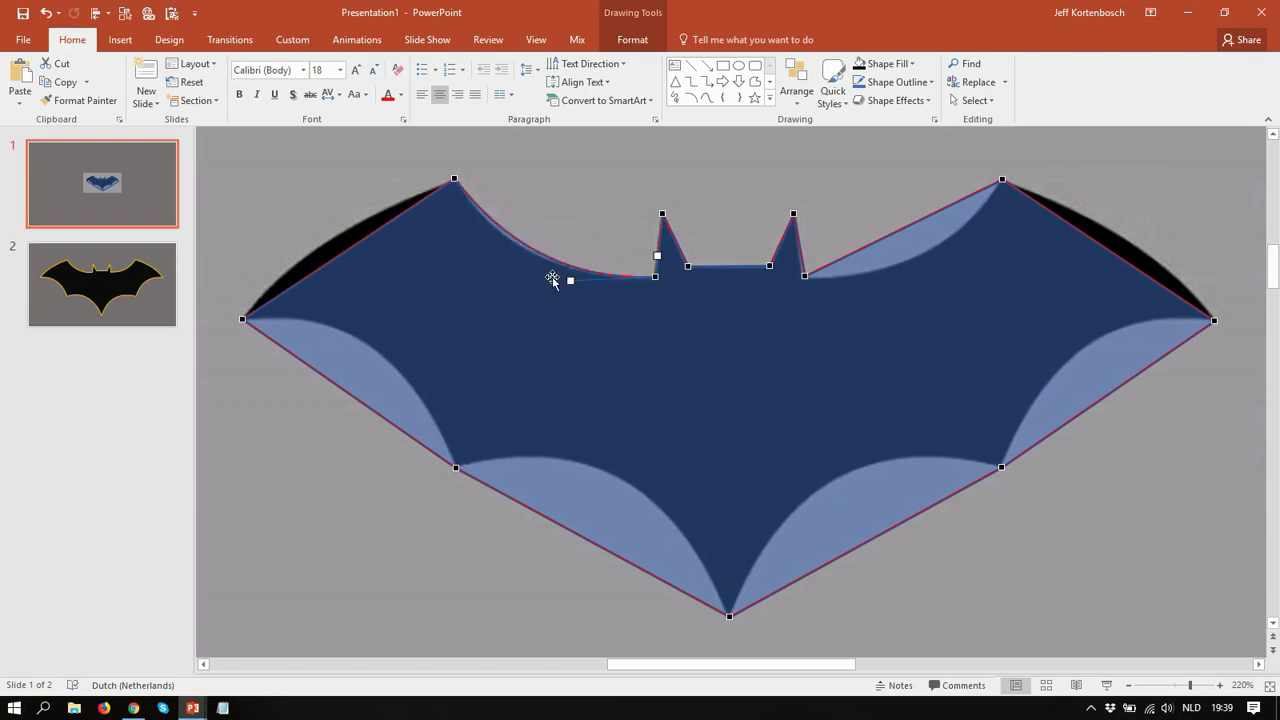
click(460, 187)
drag(503, 244, 500, 246)
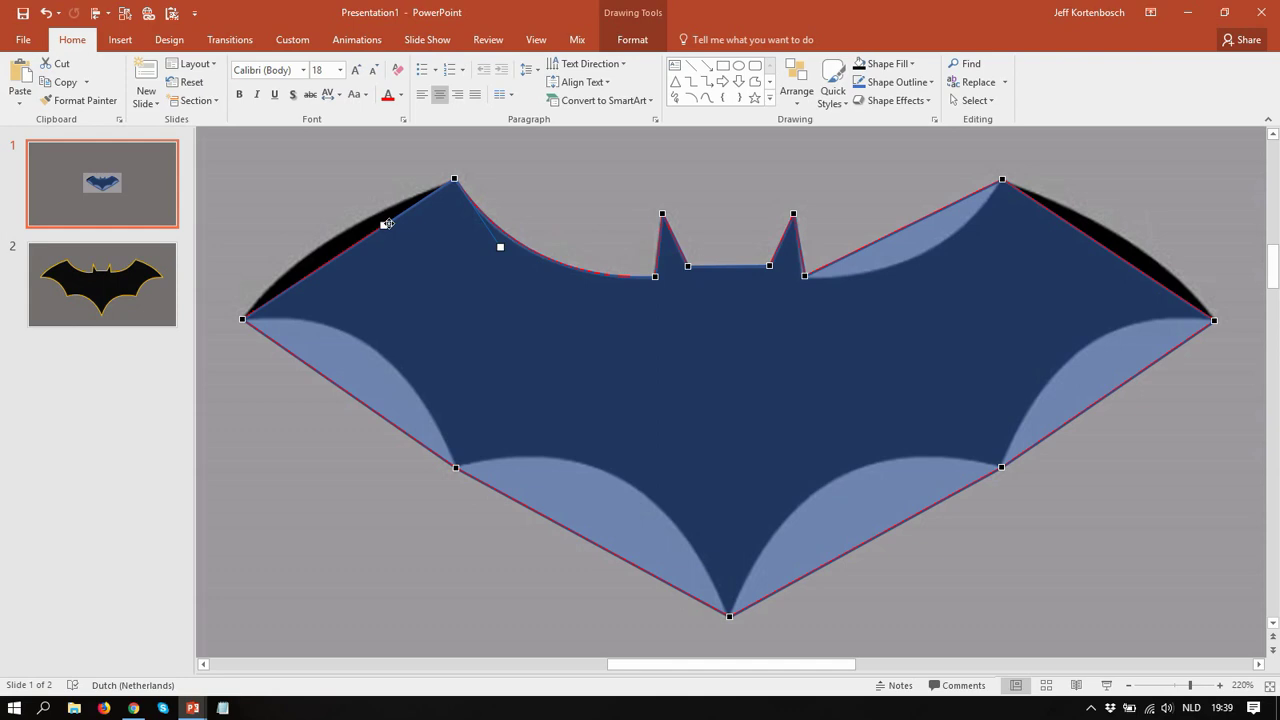
drag(385, 223, 367, 212)
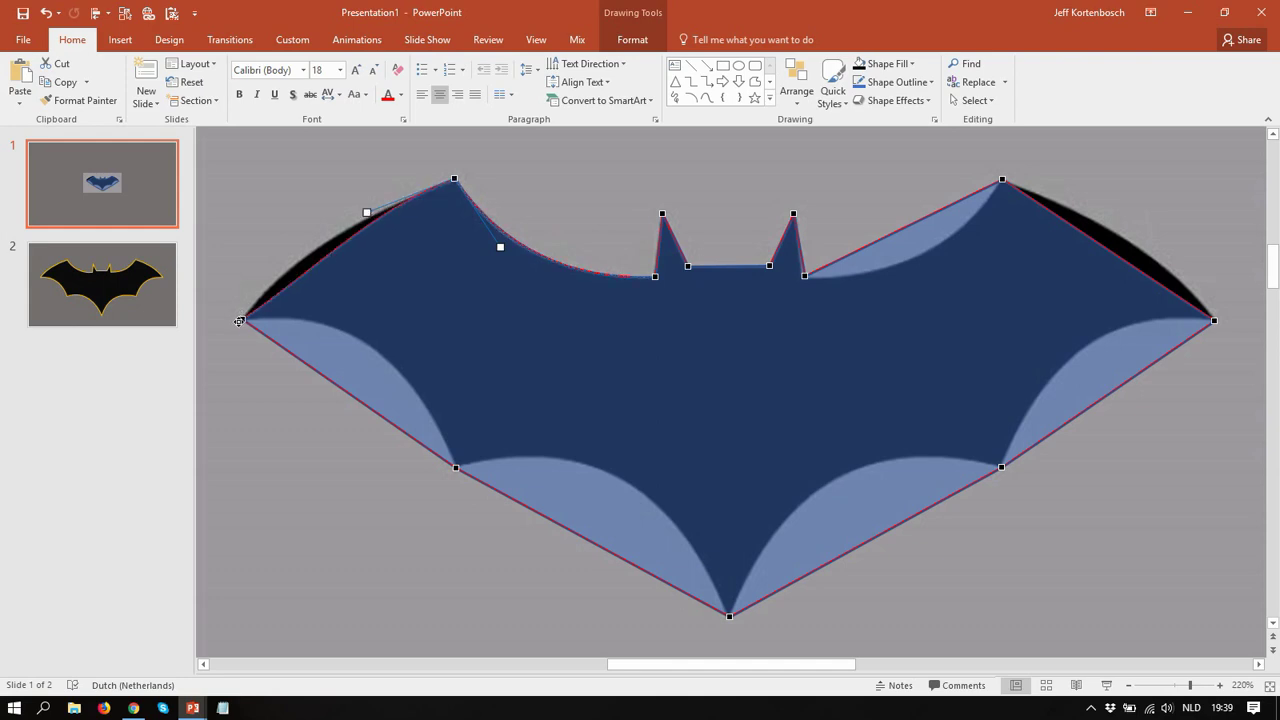
Curve the edges around the left wing tip and into the lower left notch.
click(241, 319)
drag(313, 271, 286, 262)
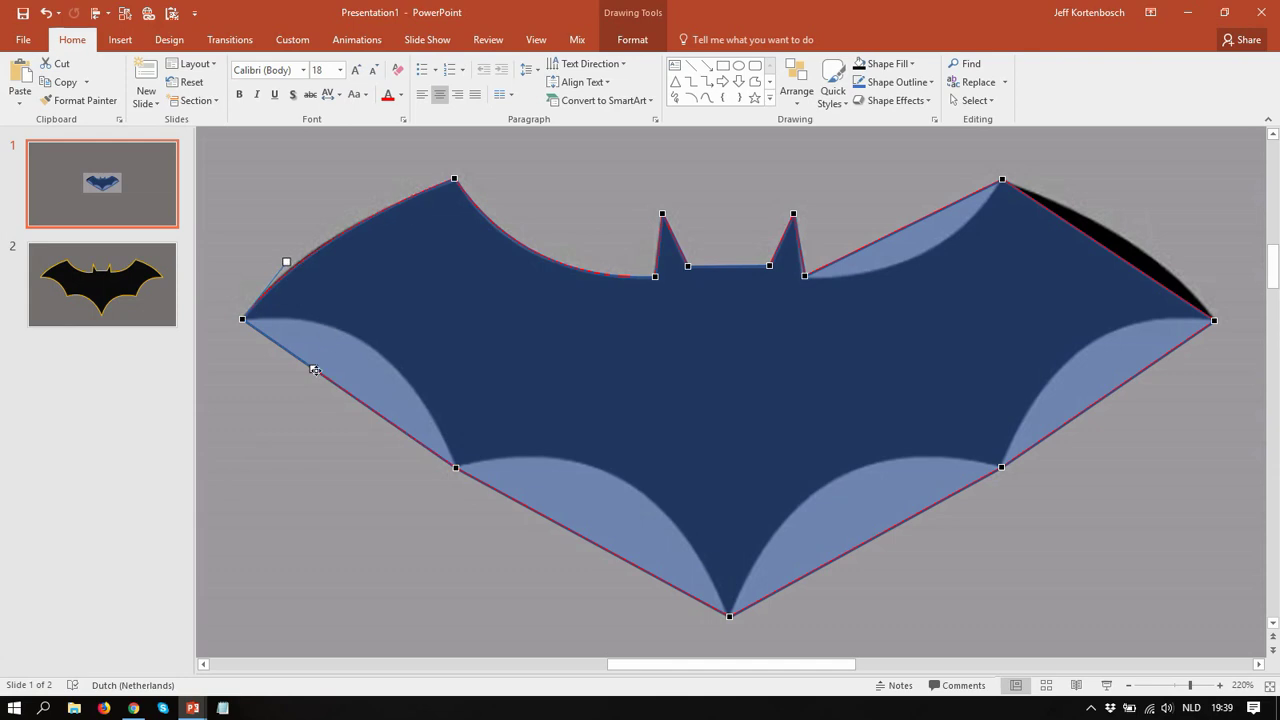
drag(311, 372, 342, 320)
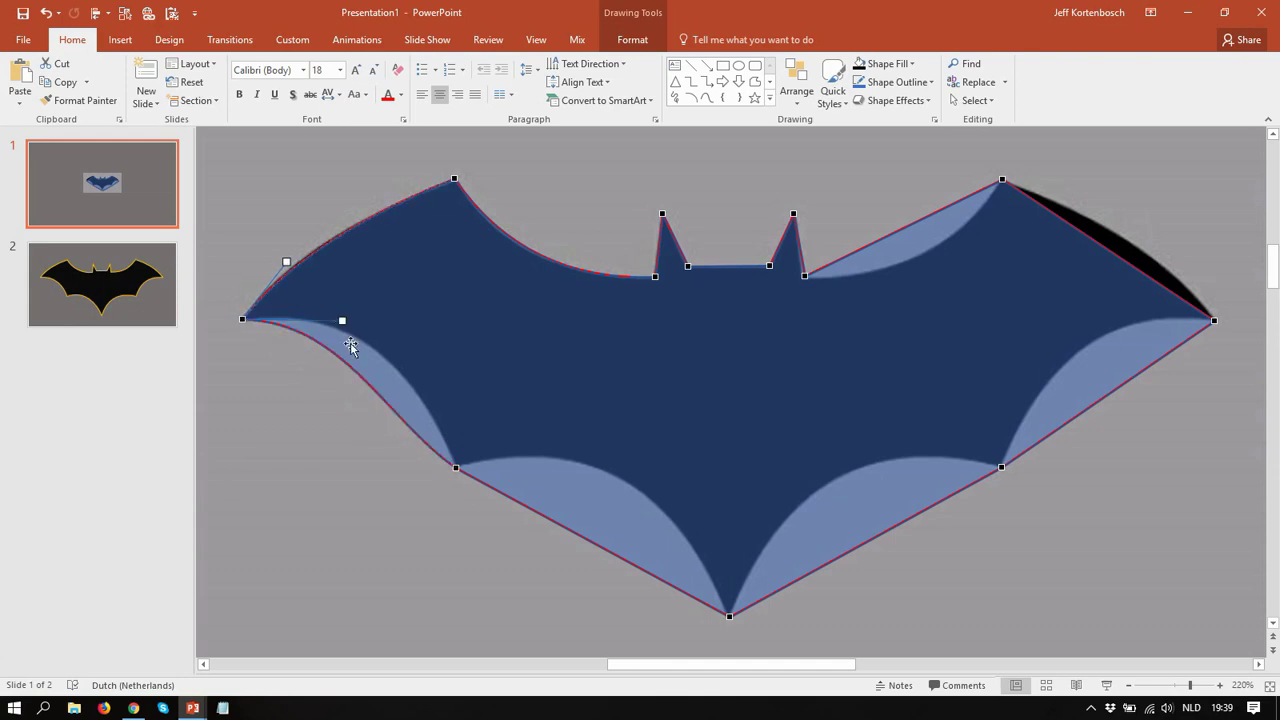
click(453, 467)
drag(381, 417, 424, 405)
click(243, 319)
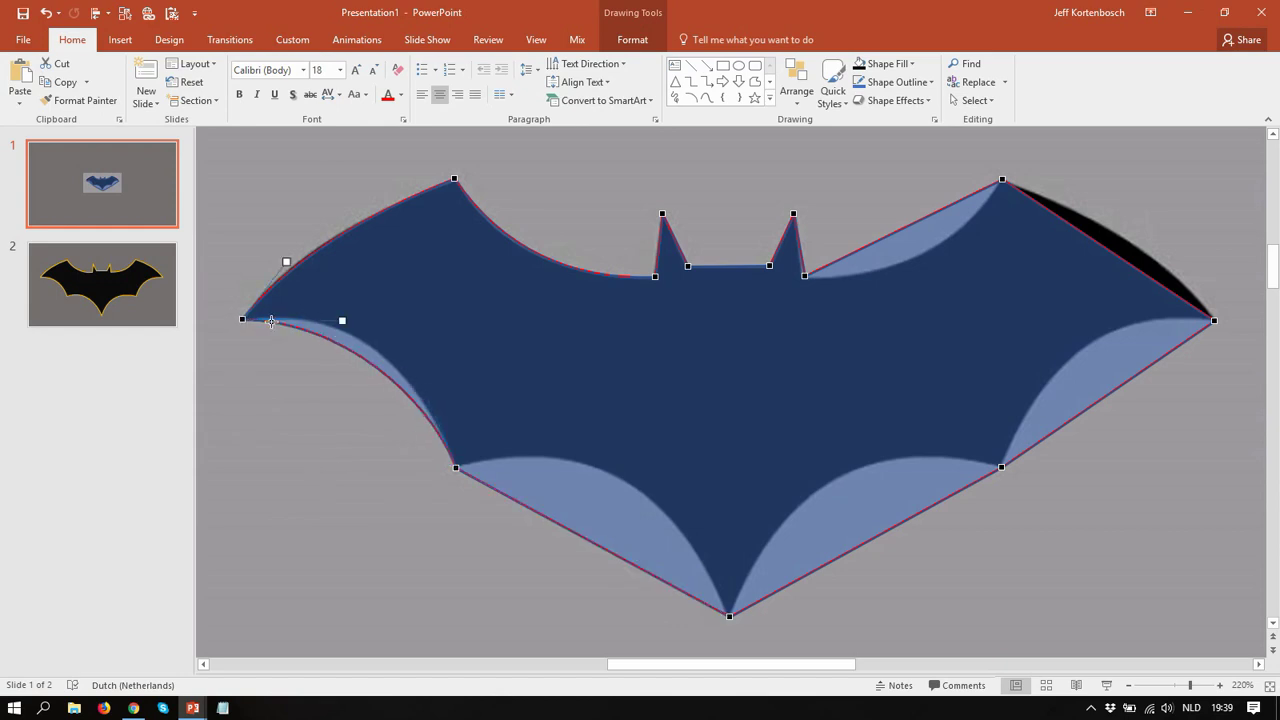
drag(343, 321, 379, 310)
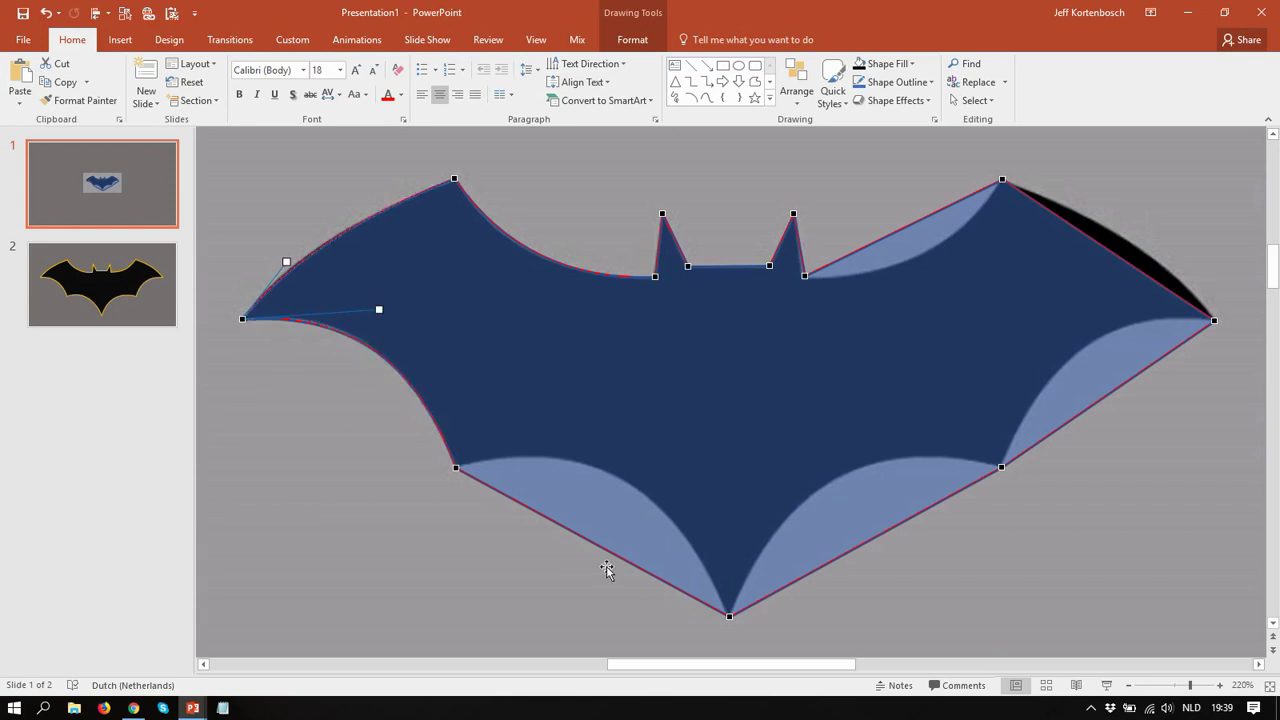
Curve the lower edges from the left notch through the bottom tip to the right notch.
click(458, 468)
drag(548, 518, 653, 446)
click(729, 616)
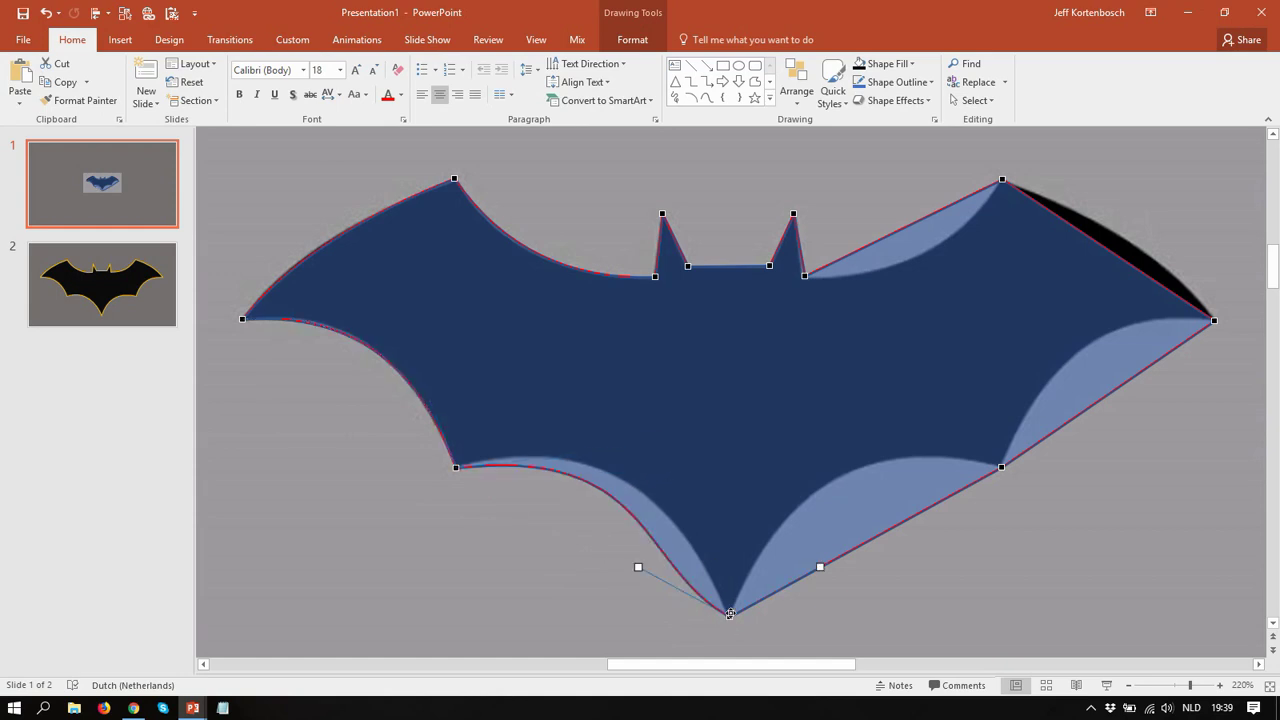
drag(639, 566, 683, 531)
click(456, 467)
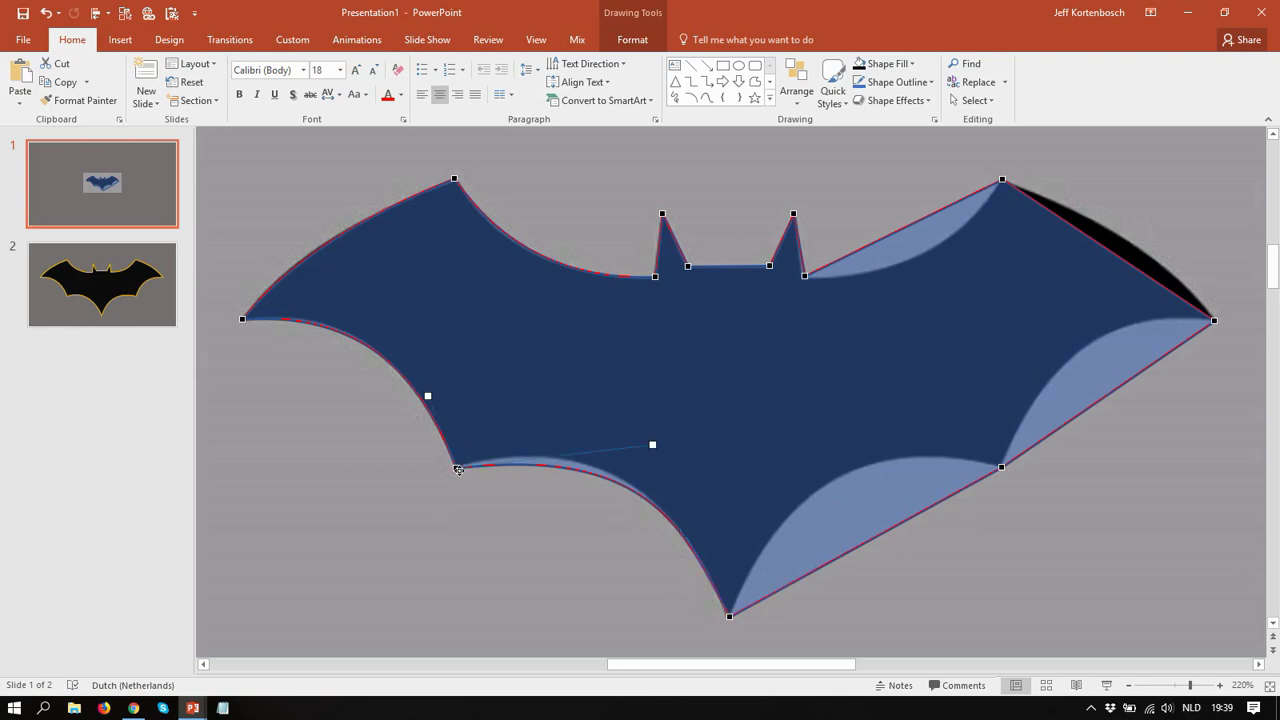
drag(654, 443, 633, 424)
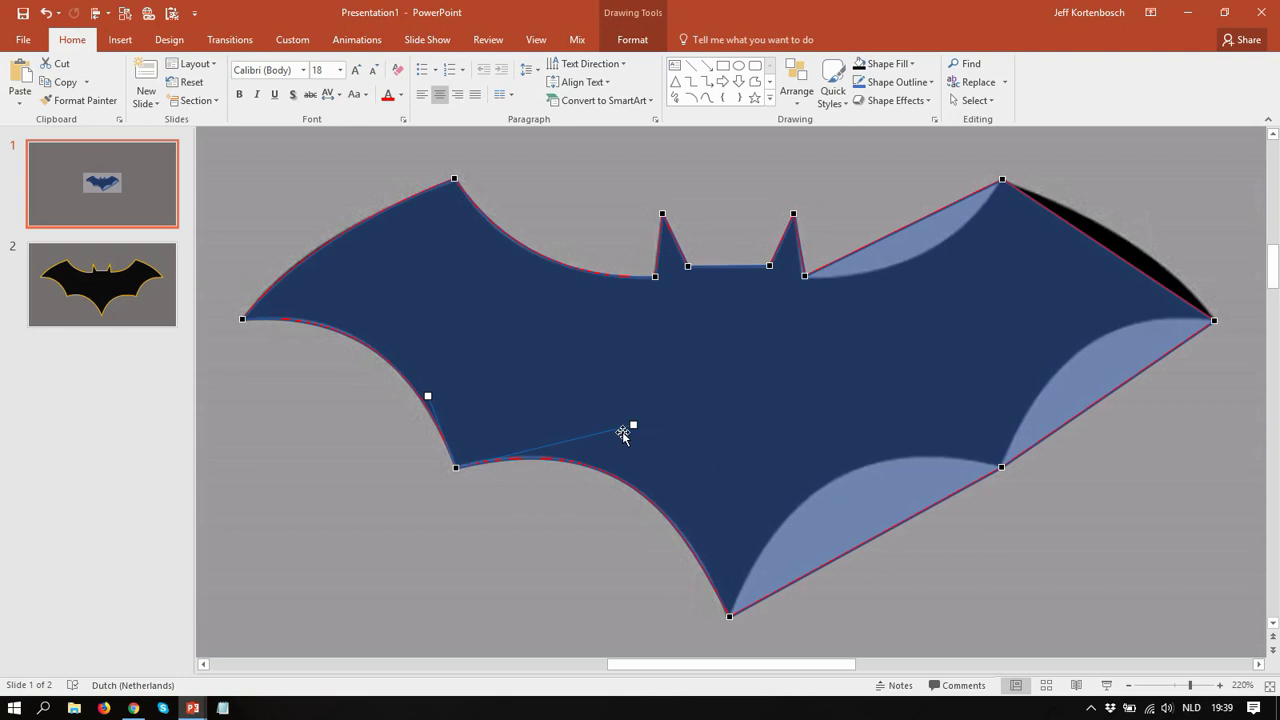
click(730, 614)
drag(820, 562, 795, 474)
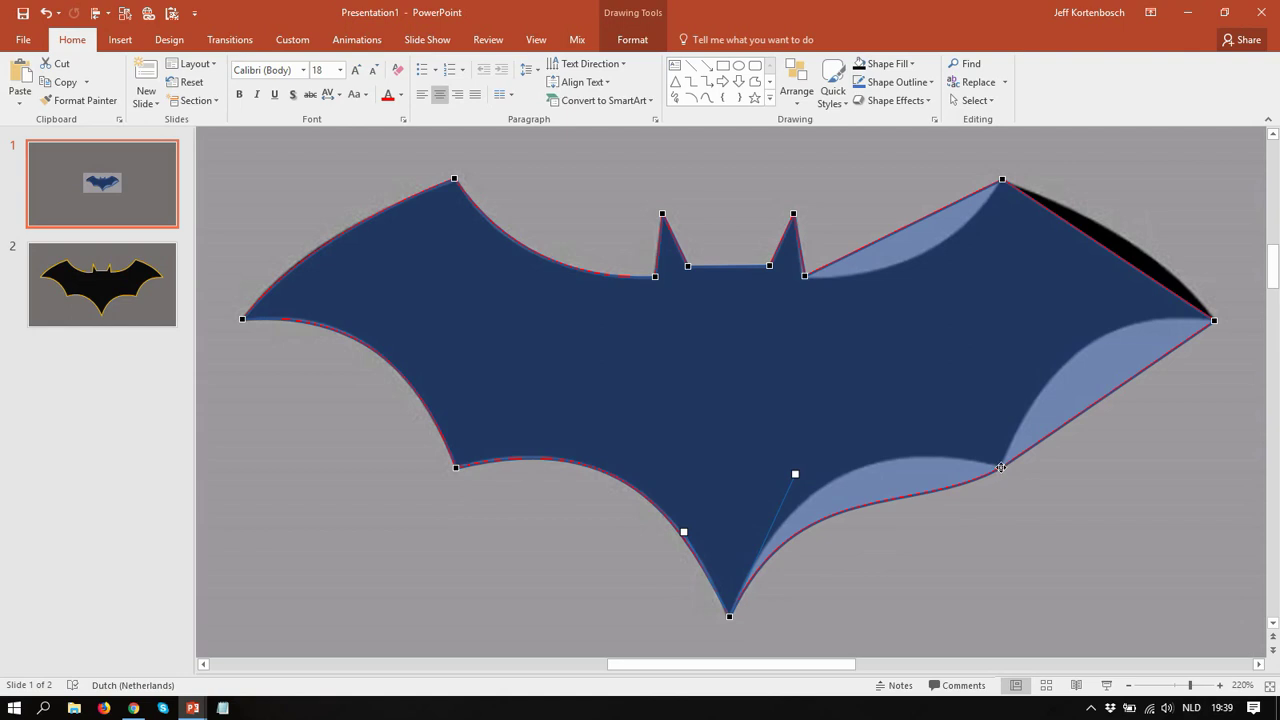
click(1002, 469)
drag(910, 517, 878, 438)
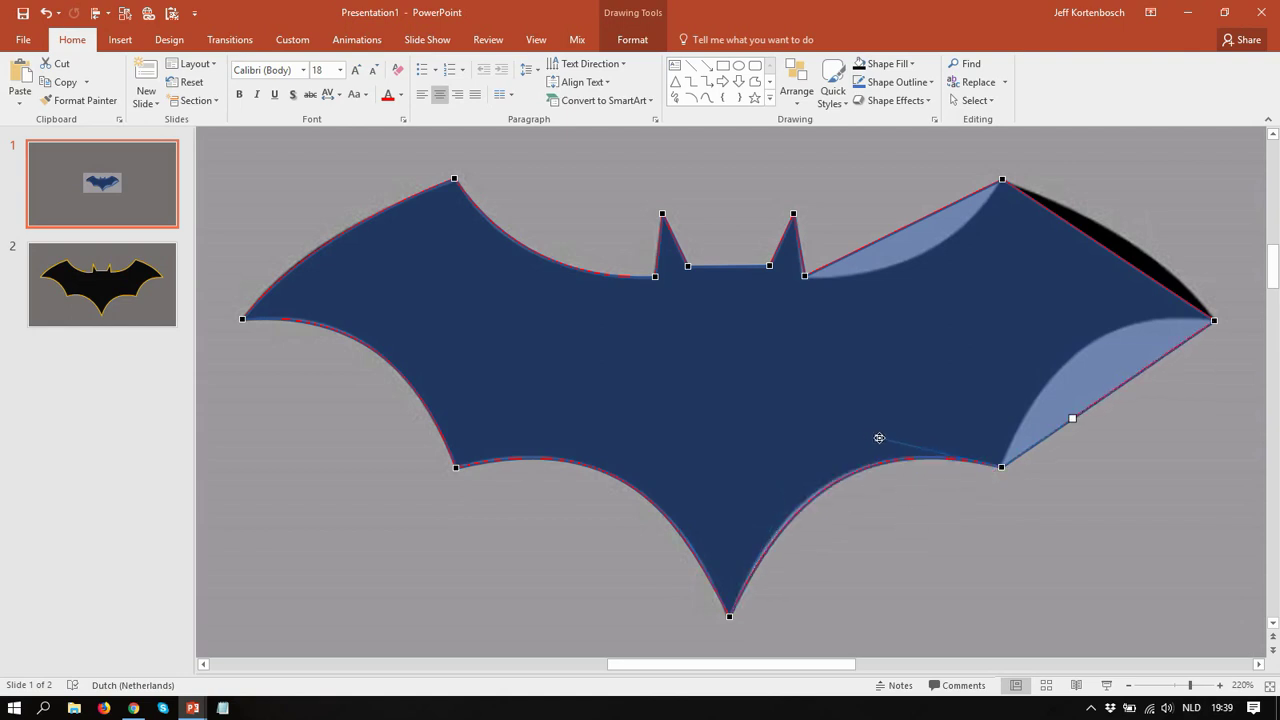
Realign the reference picture under the shape and refine the curve at the bottom tip.
click(765, 598)
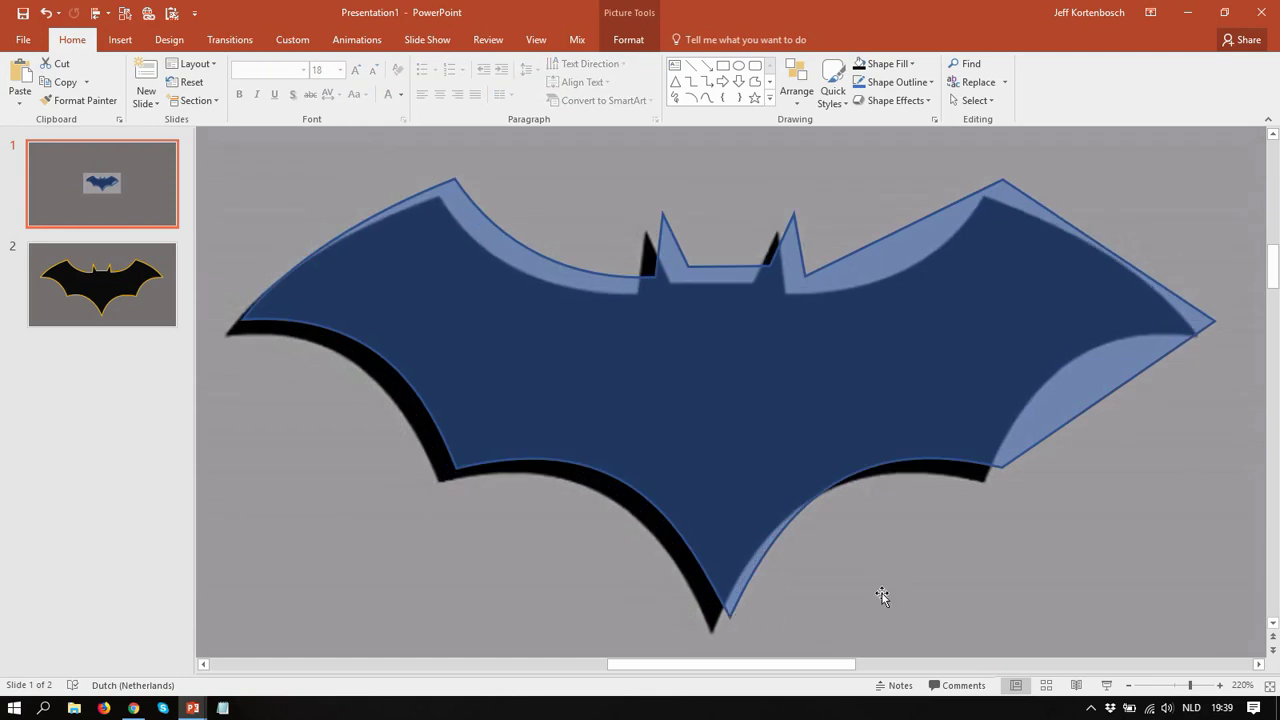
drag(750, 552, 698, 508)
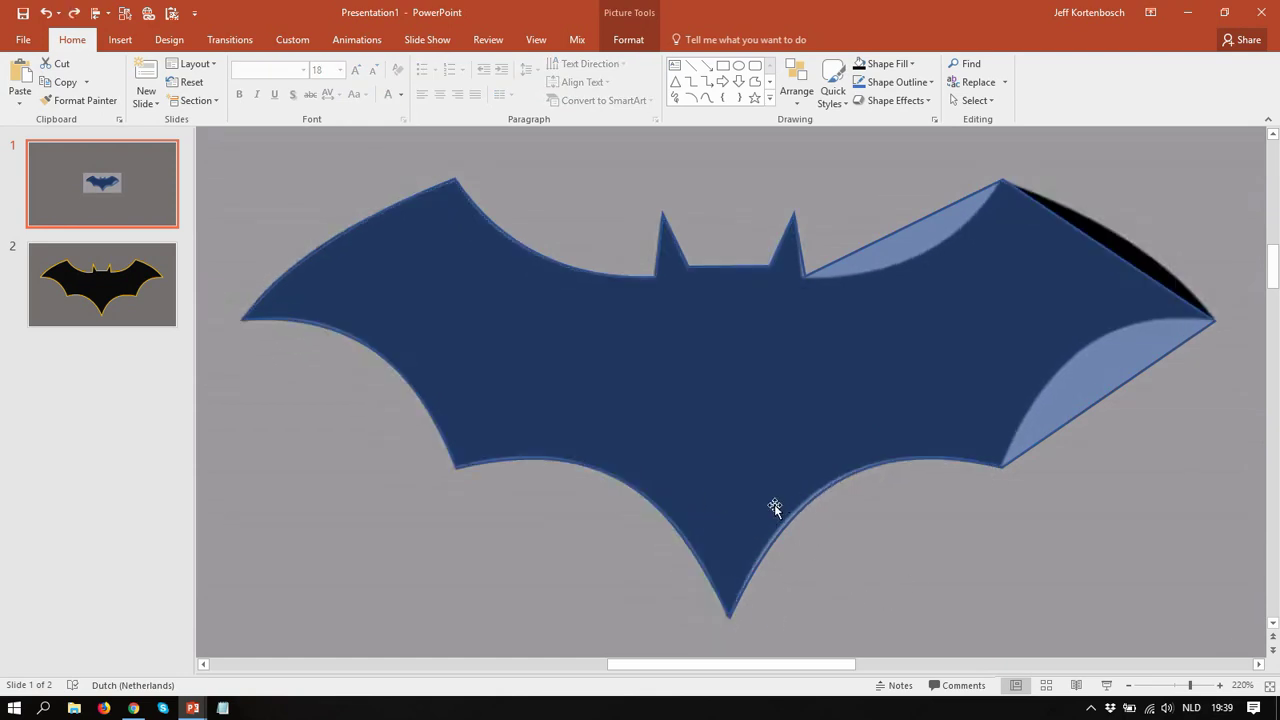
click(729, 499)
right_click(729, 499)
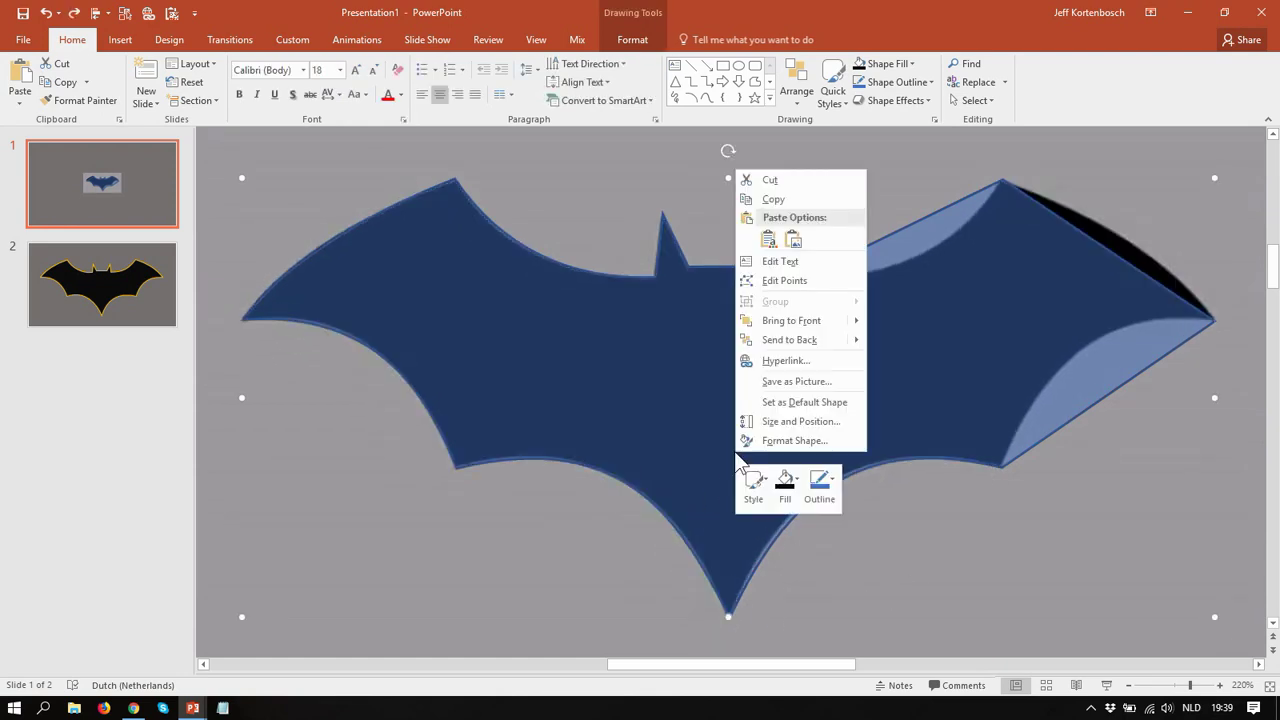
click(790, 280)
click(729, 616)
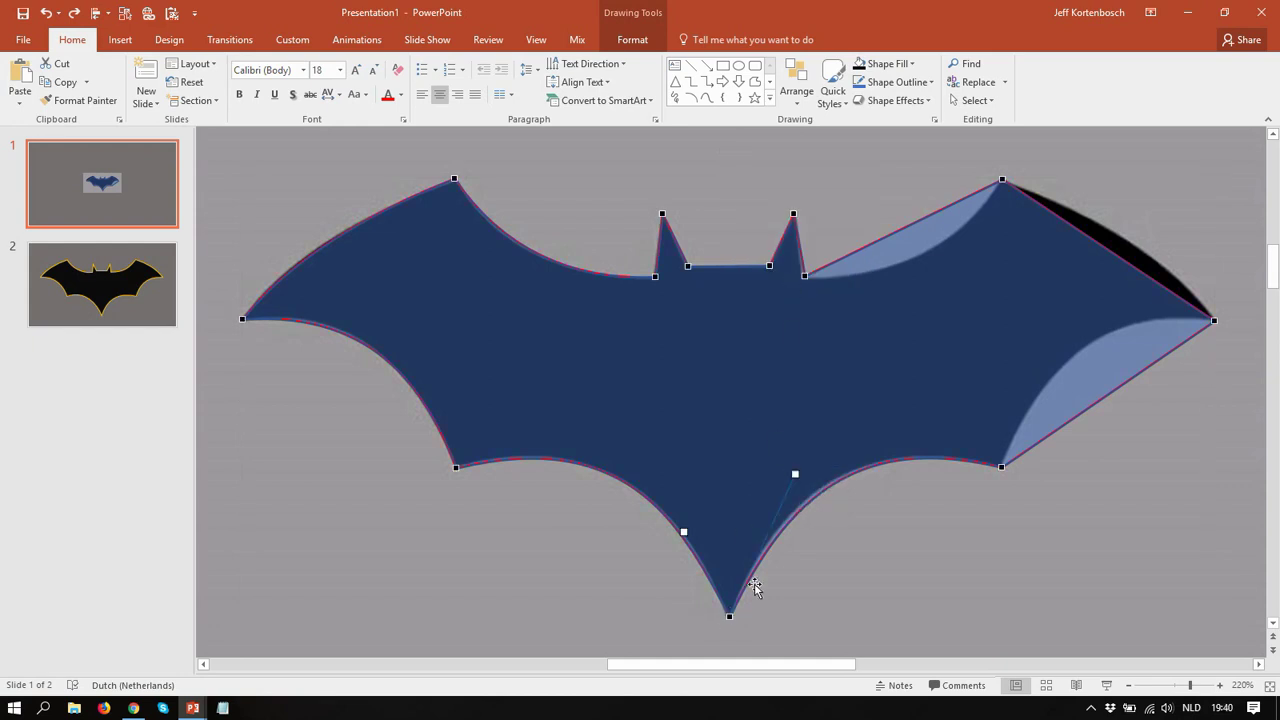
drag(795, 473, 787, 471)
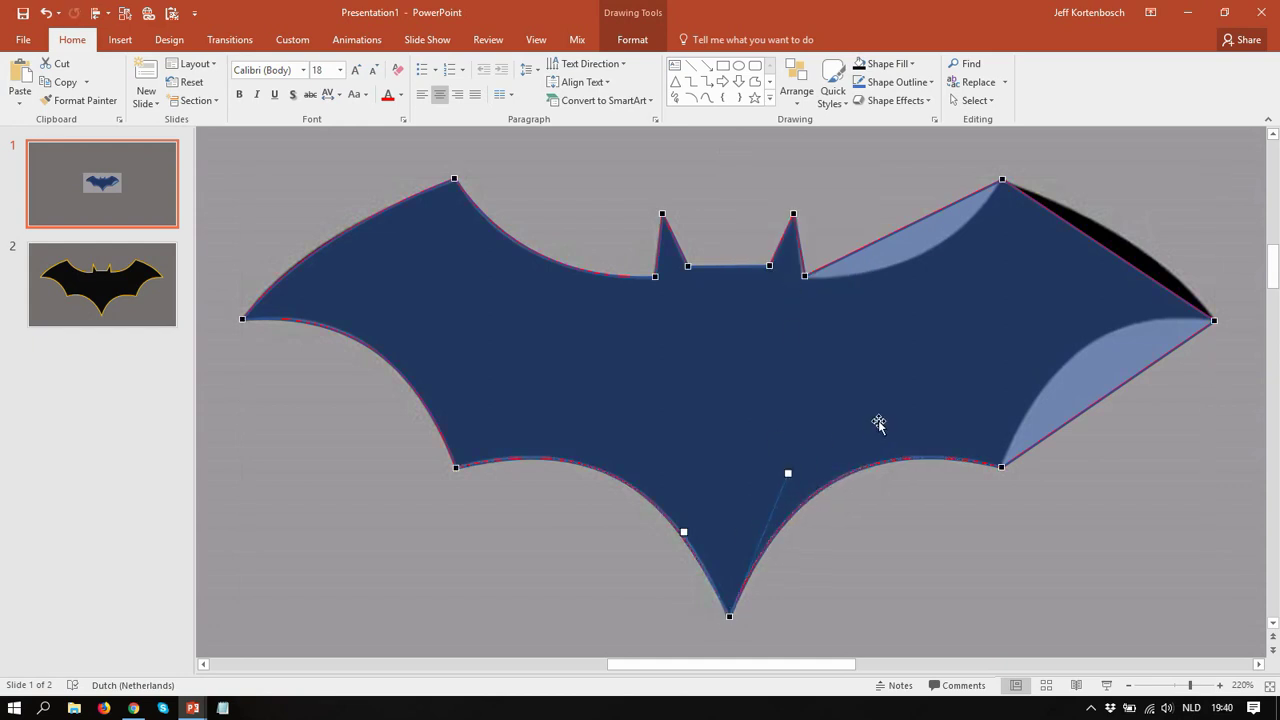
click(877, 423)
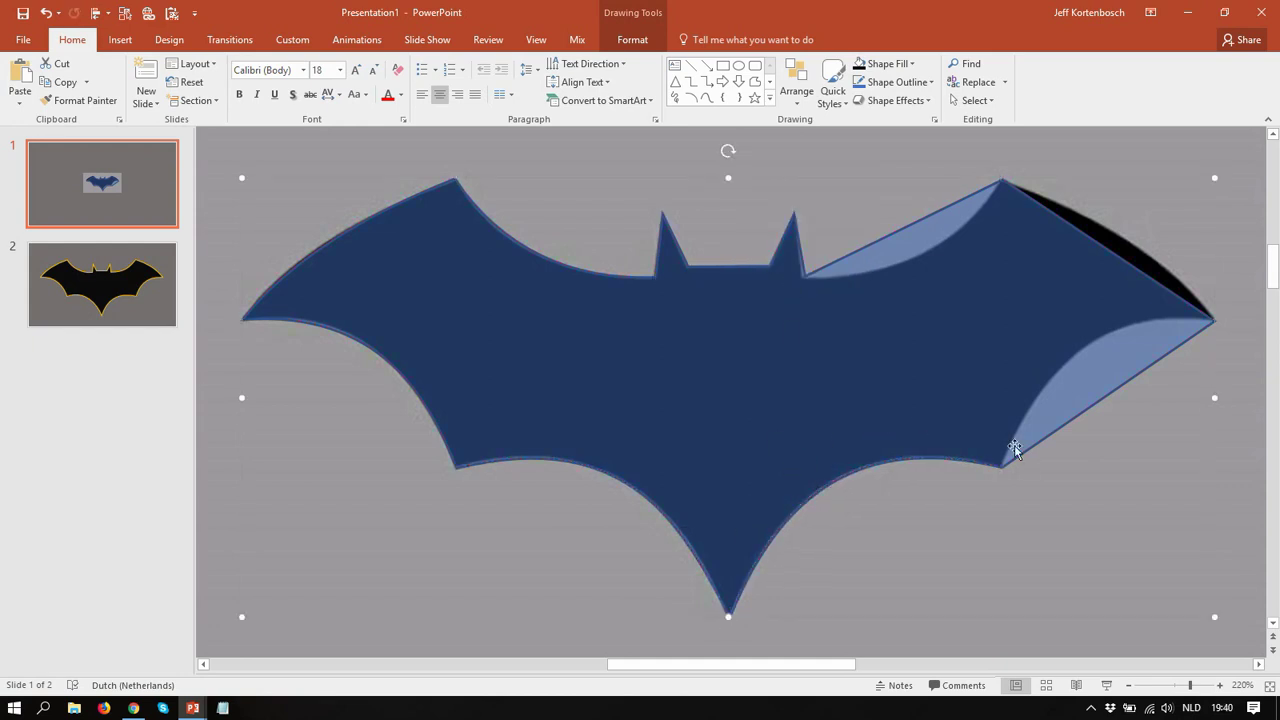
Curve the right wing's lower edge between the right notch and wingtip to match the trace.
right_click(975, 397)
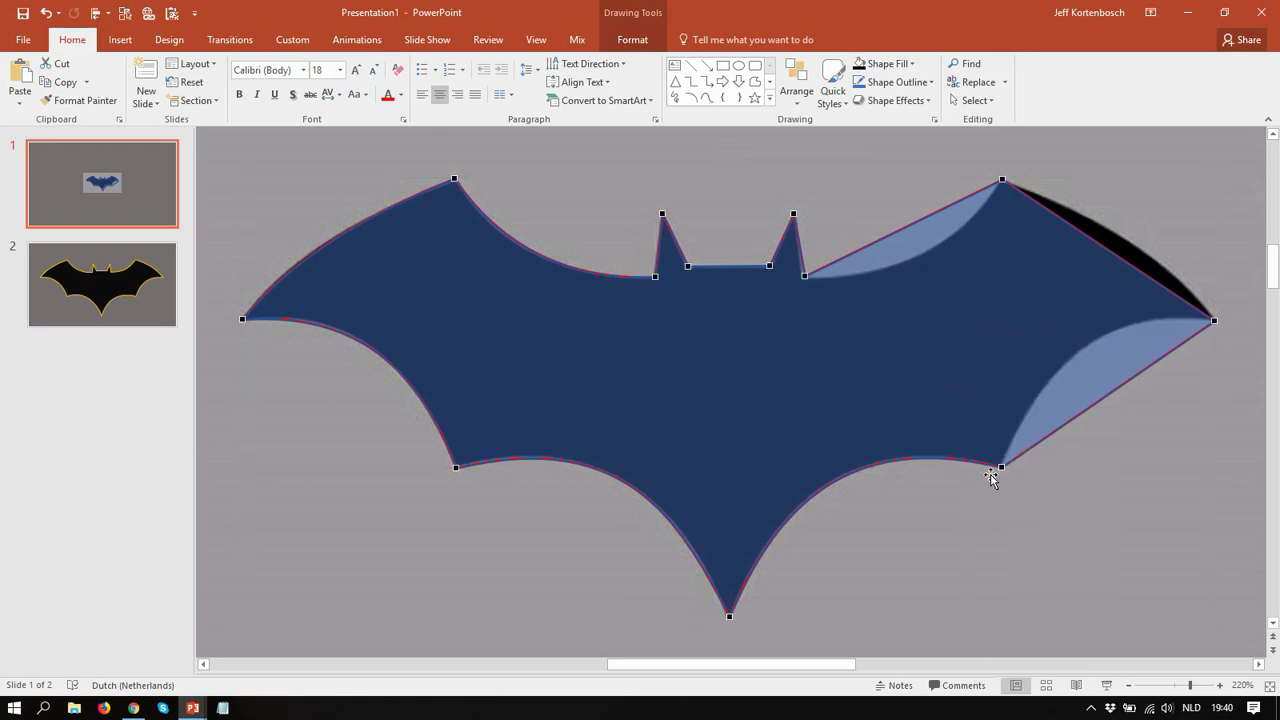
click(1003, 467)
drag(1071, 412, 1042, 348)
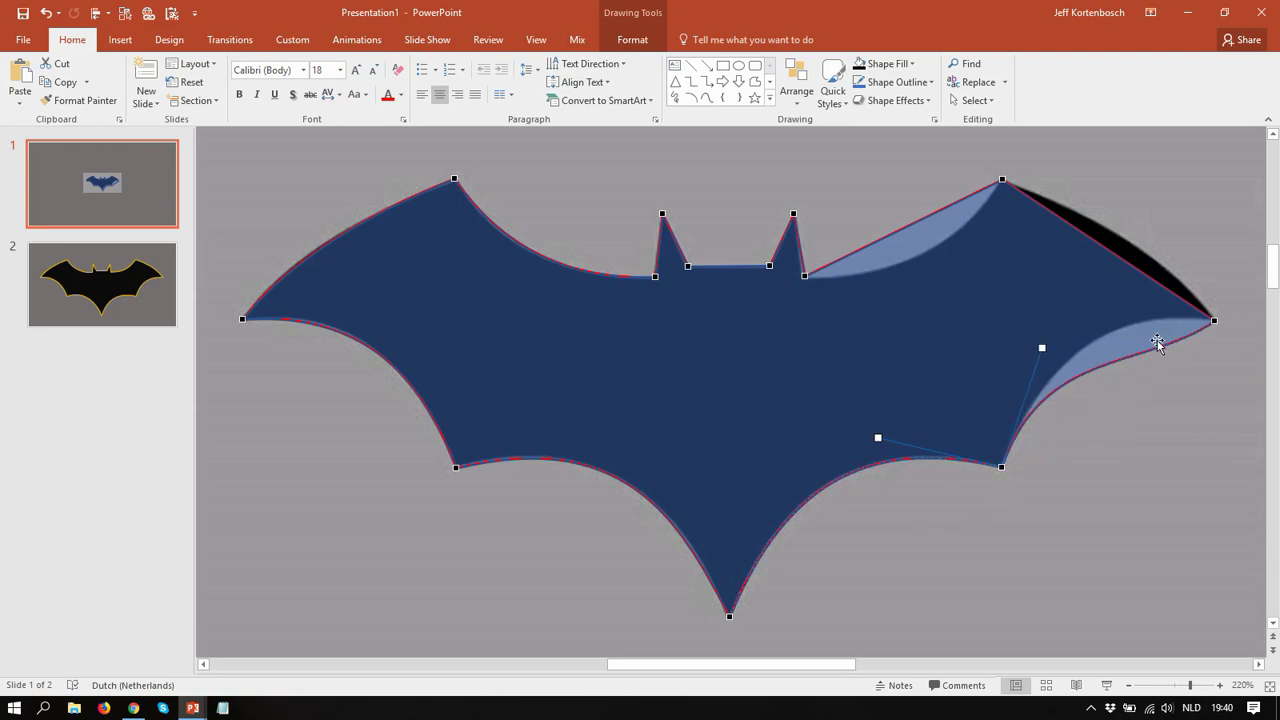
click(1215, 319)
drag(1139, 364, 1160, 247)
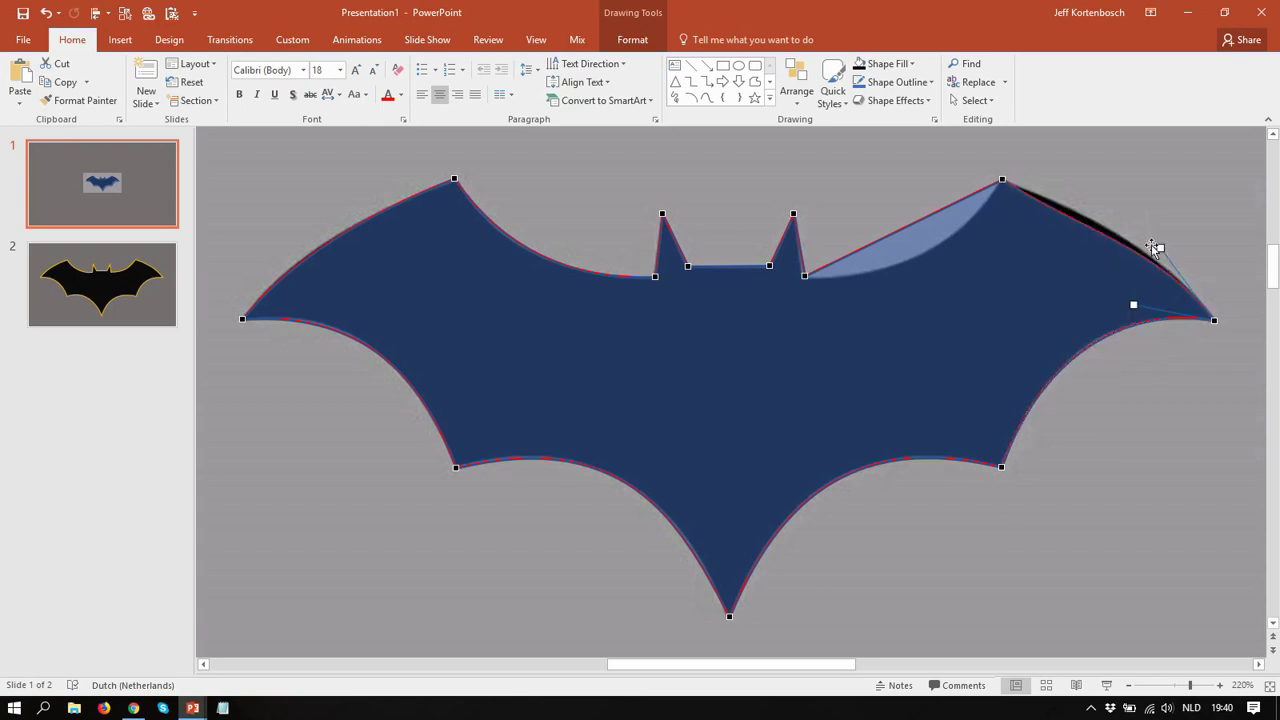
Reshape the upper right wing edges and the curve beside the right ear.
click(1001, 181)
drag(1075, 228, 1092, 217)
drag(937, 211, 965, 243)
click(807, 277)
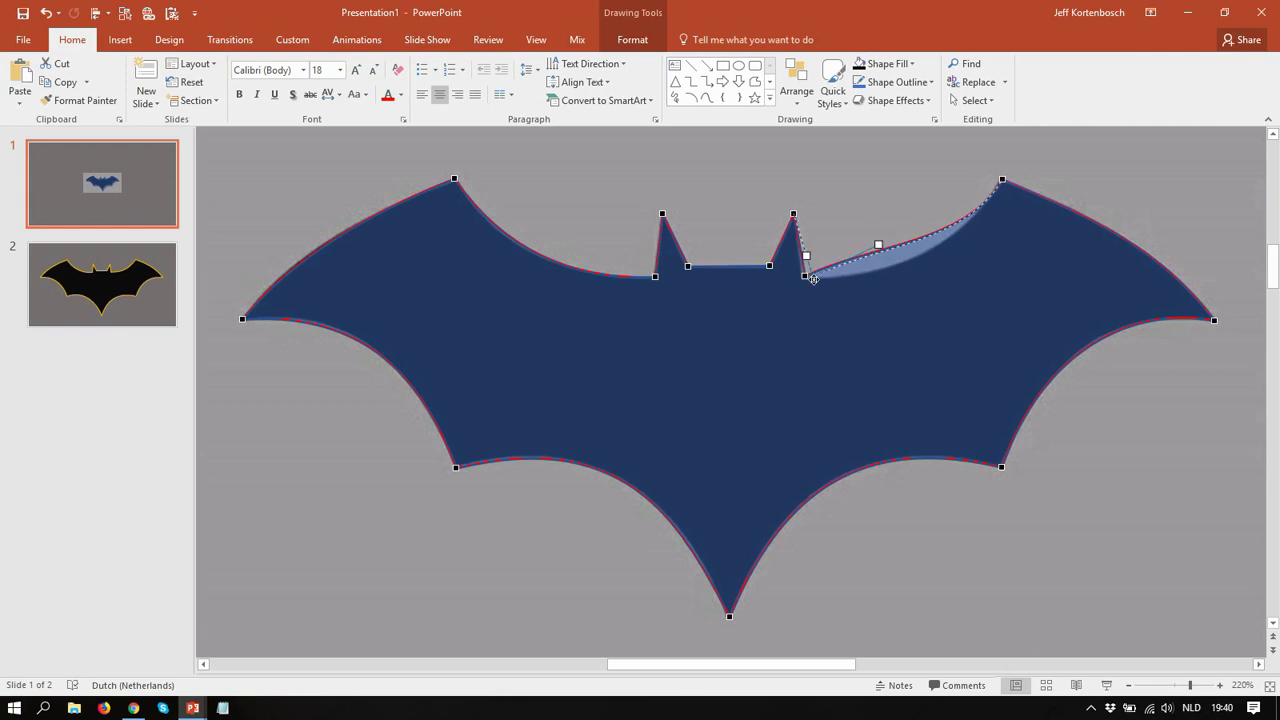
mouse_move(809, 268)
mouse_down()
mouse_move(818, 298)
mouse_move(794, 303)
mouse_move(786, 289)
mouse_move(806, 289)
mouse_move(782, 306)
mouse_move(802, 277)
mouse_up()
mouse_move(880, 277)
mouse_down()
mouse_move(871, 251)
mouse_move(912, 270)
mouse_move(901, 272)
mouse_up()
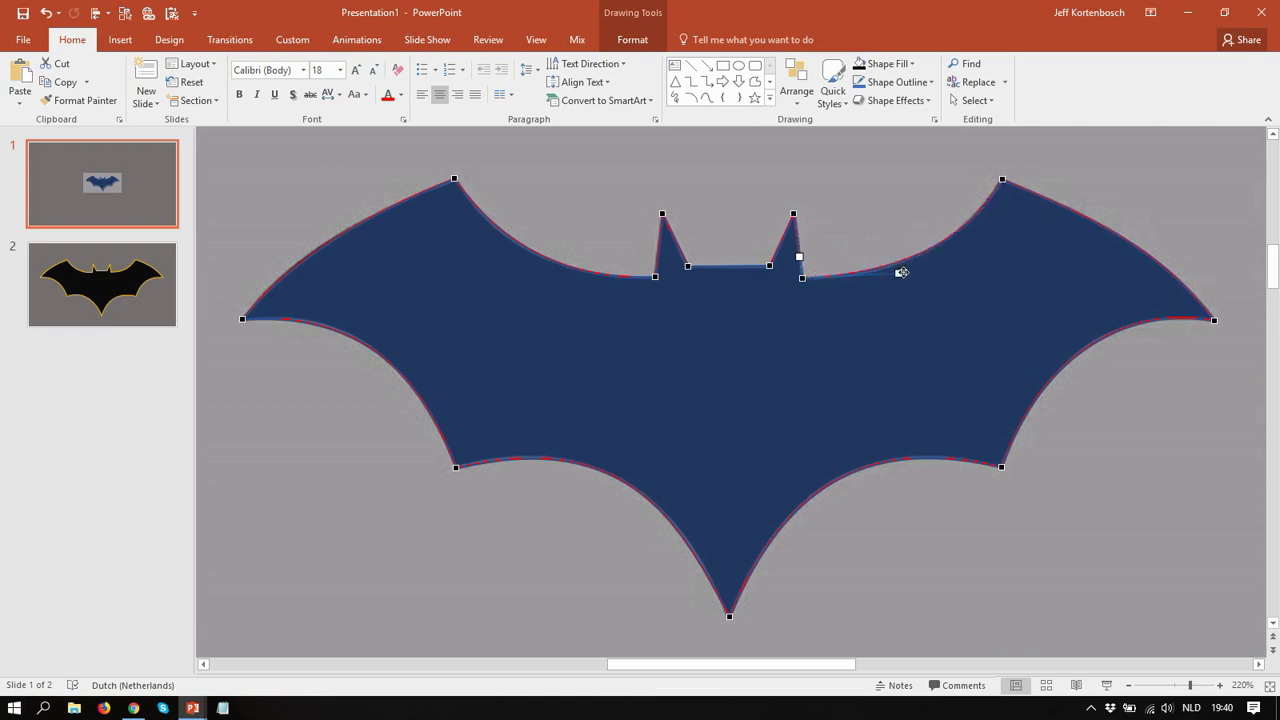
Move the blue bat aside, delete the black reference picture, fit the slide, and recentre the bat.
click(846, 222)
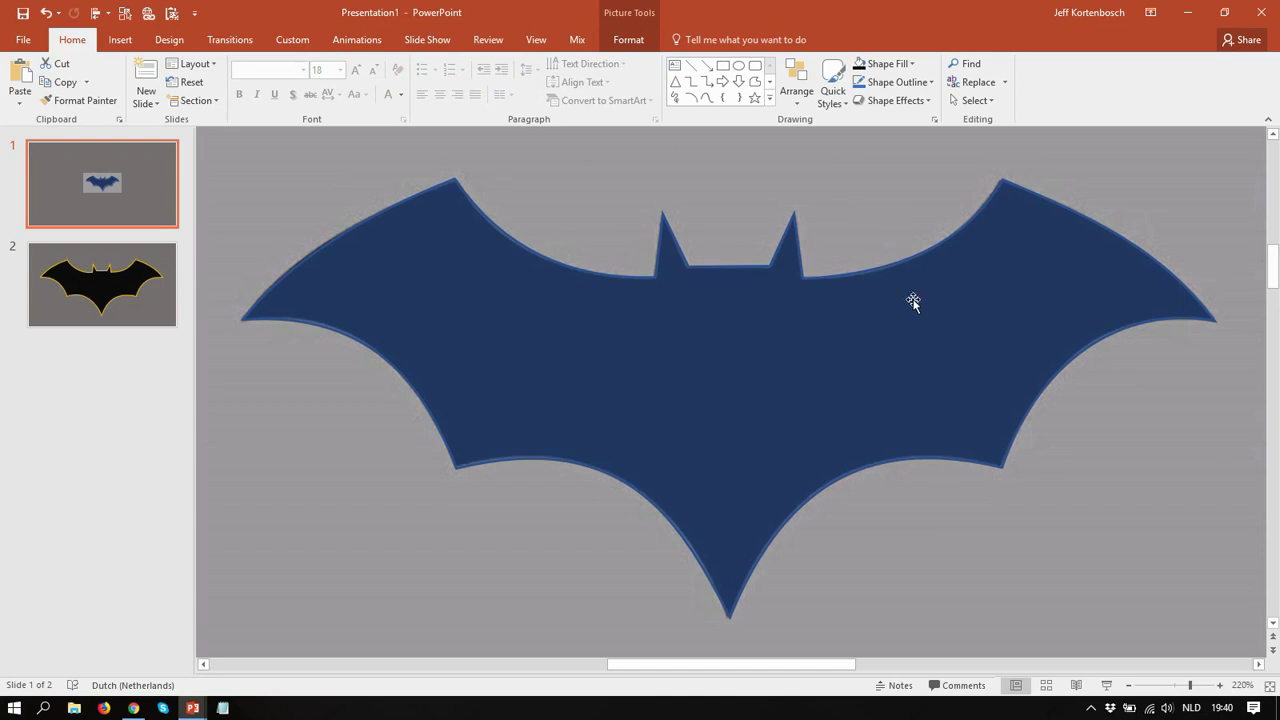
click(803, 371)
drag(803, 371, 823, 457)
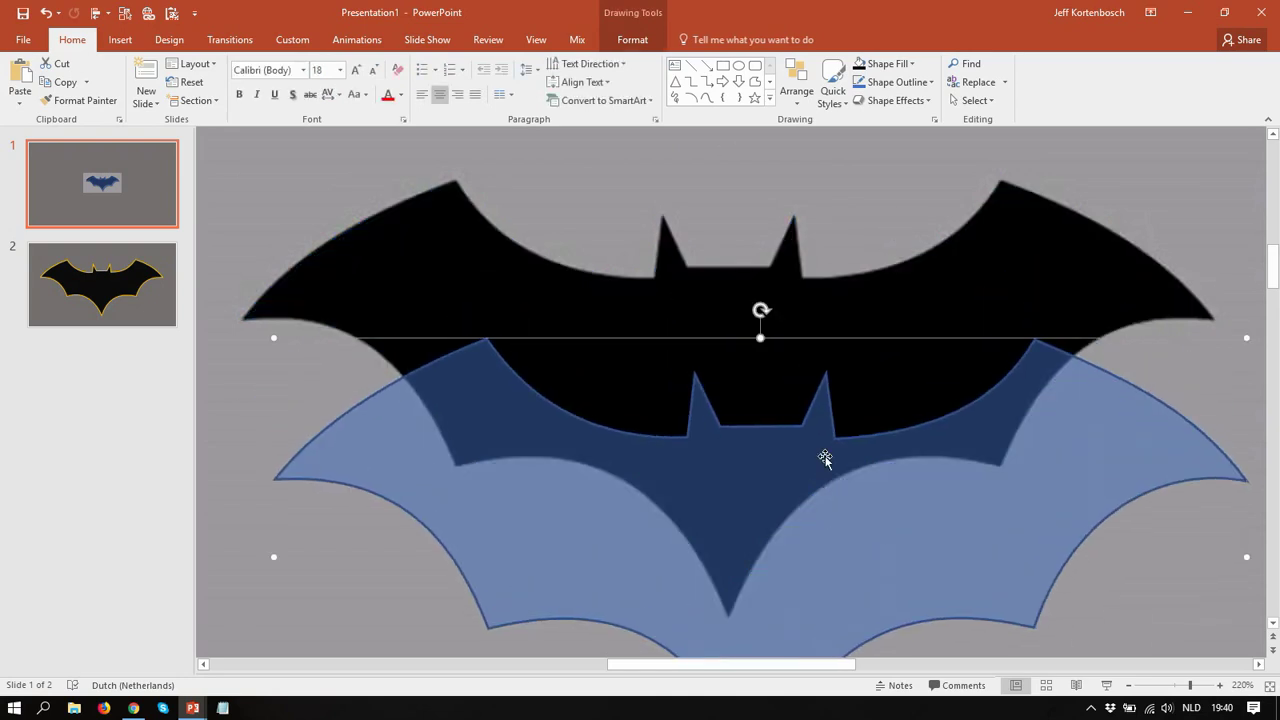
click(681, 248)
click(681, 250)
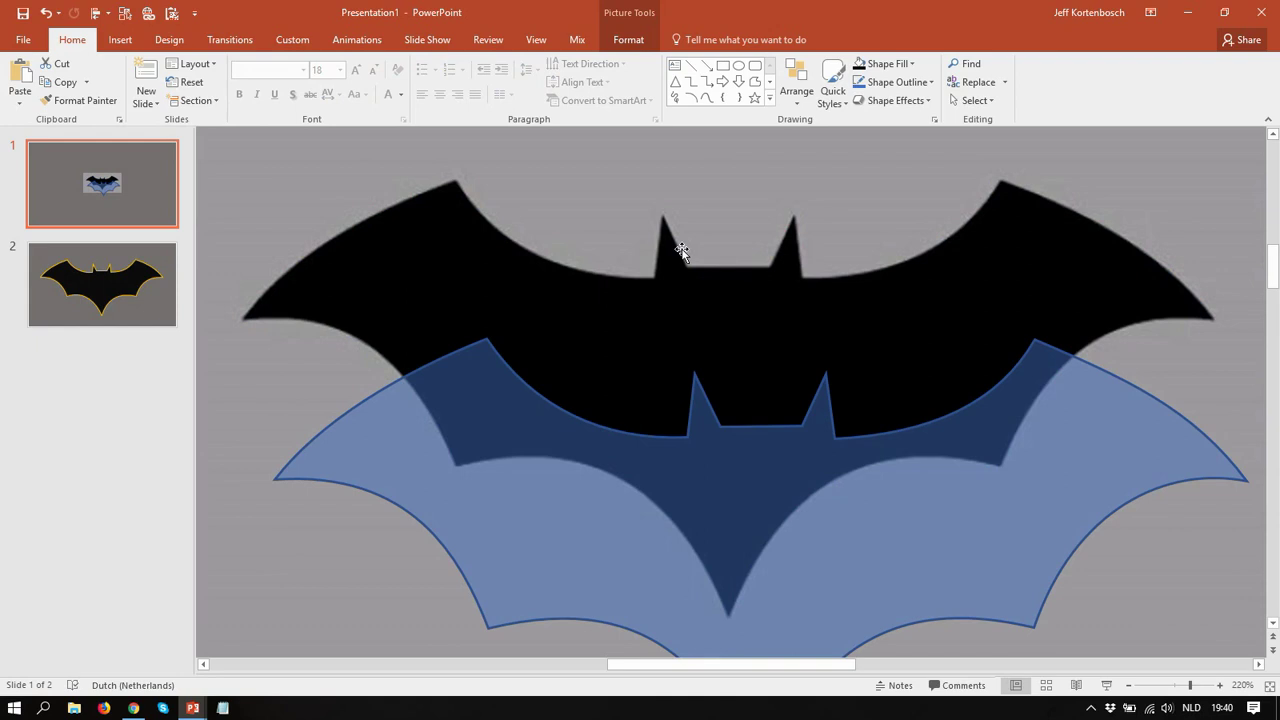
key(Delete)
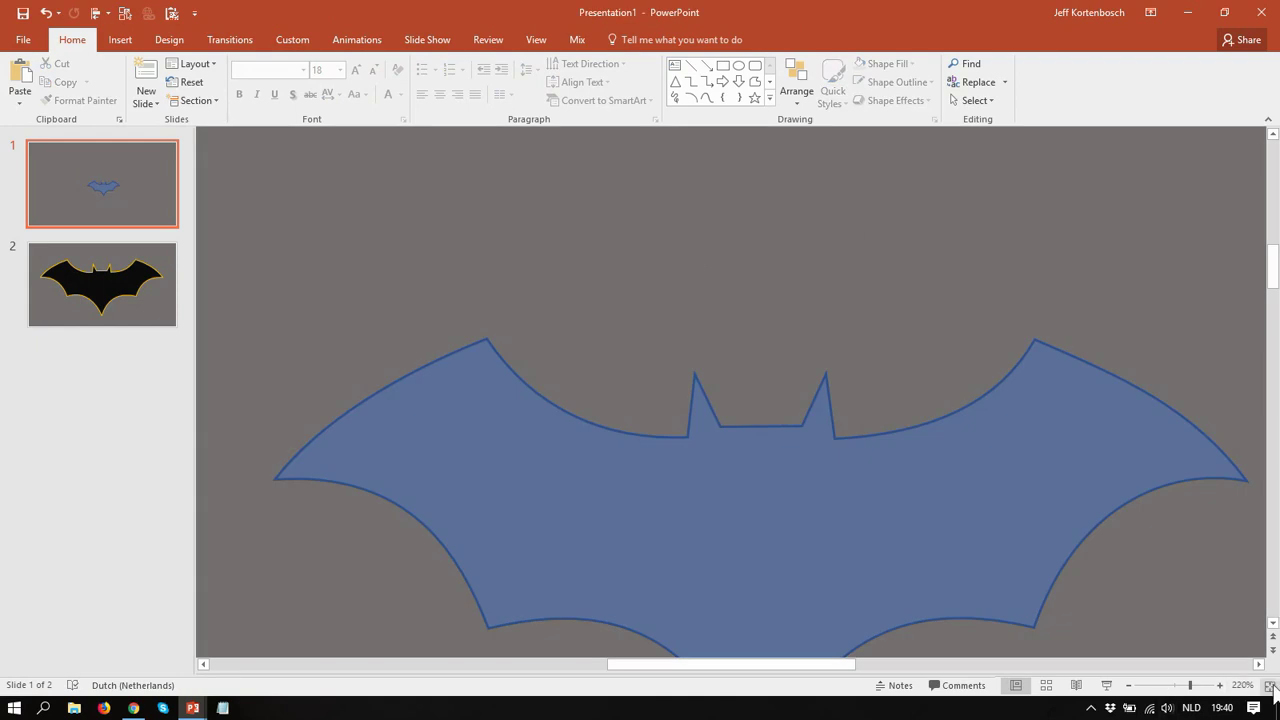
click(1269, 686)
mouse_move(752, 403)
mouse_down()
mouse_move(734, 391)
mouse_move(749, 371)
mouse_move(748, 383)
mouse_up()
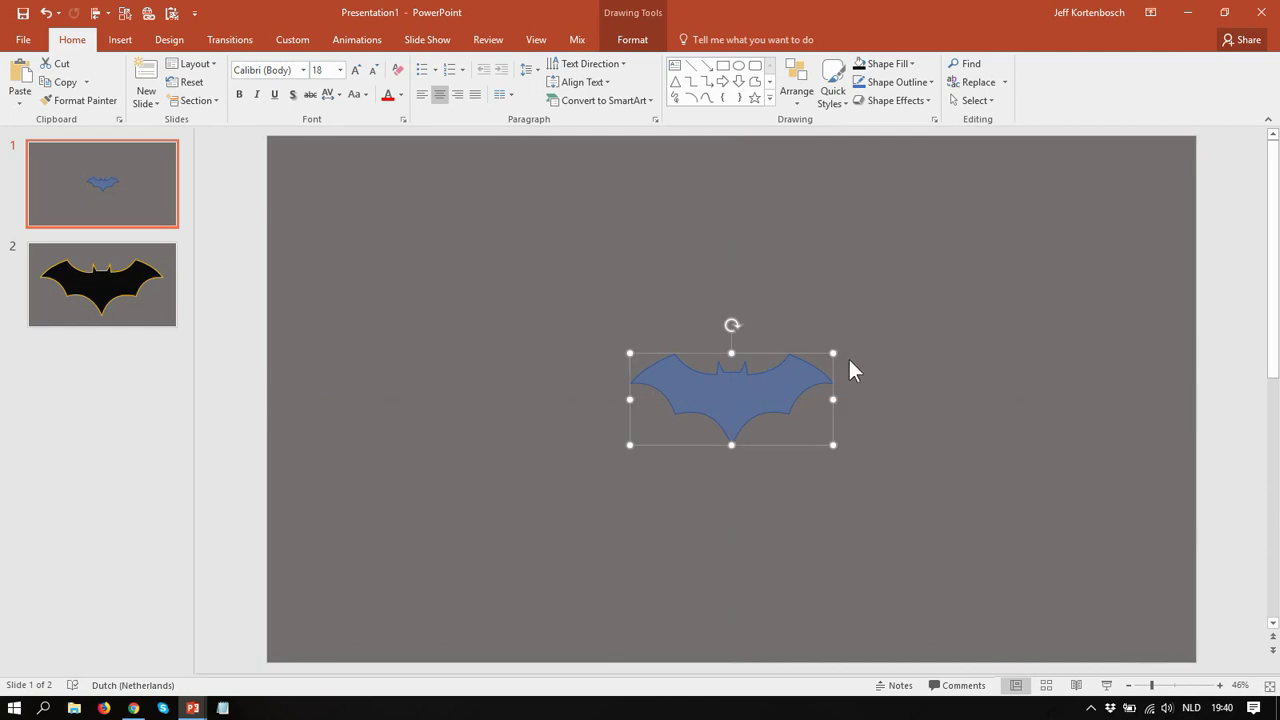
Drag the bat's corner outward until it spans nearly the full slide width, keeping it centred.
drag(837, 350, 900, 315)
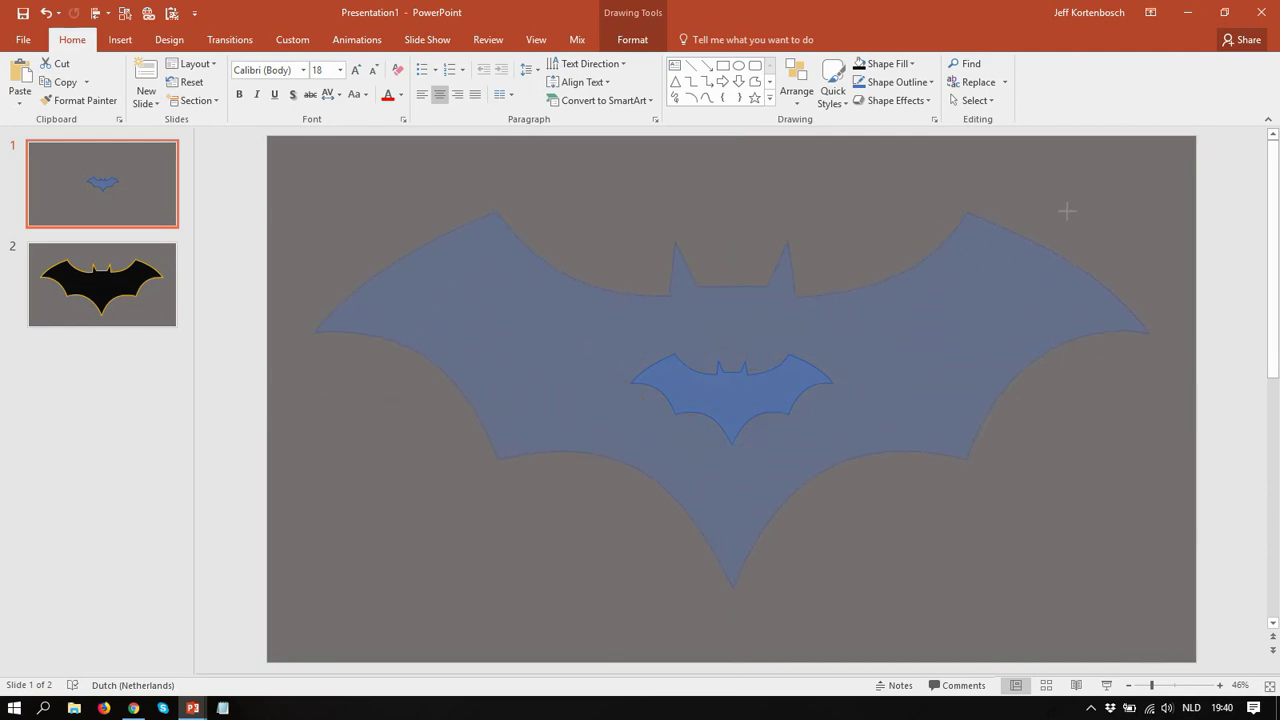
drag(1068, 210, 1069, 211)
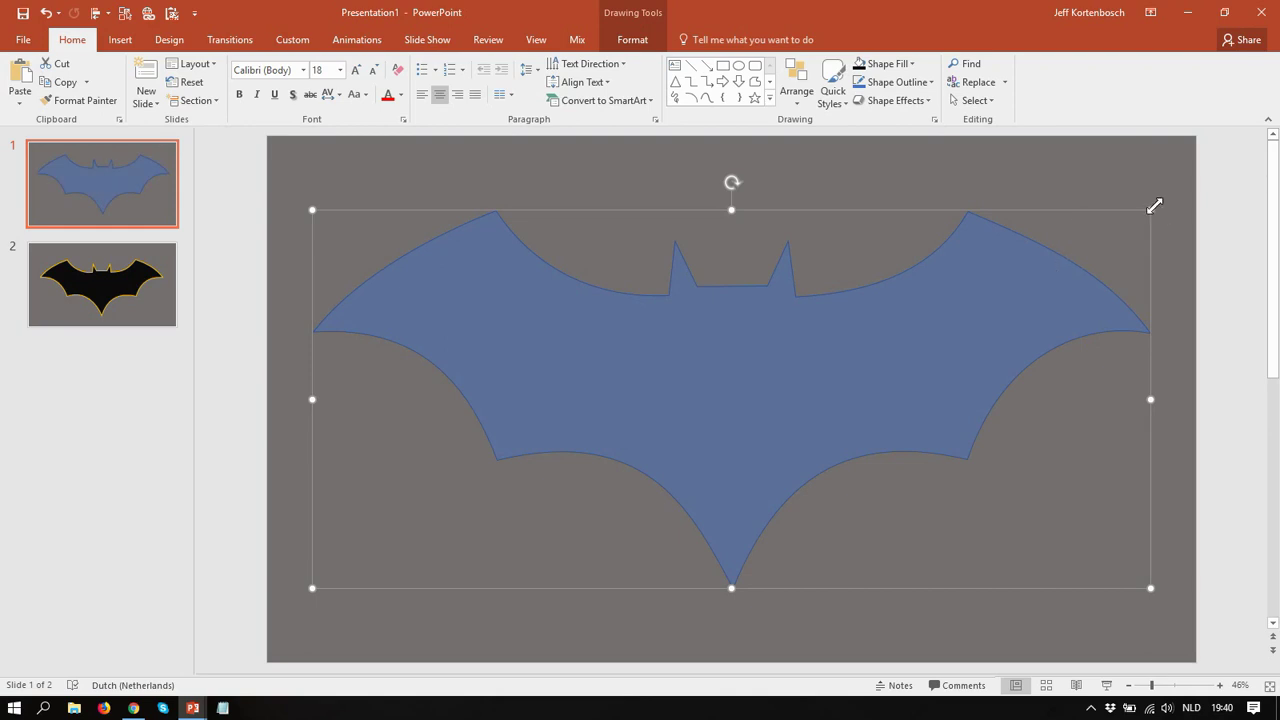
drag(1154, 206, 1180, 200)
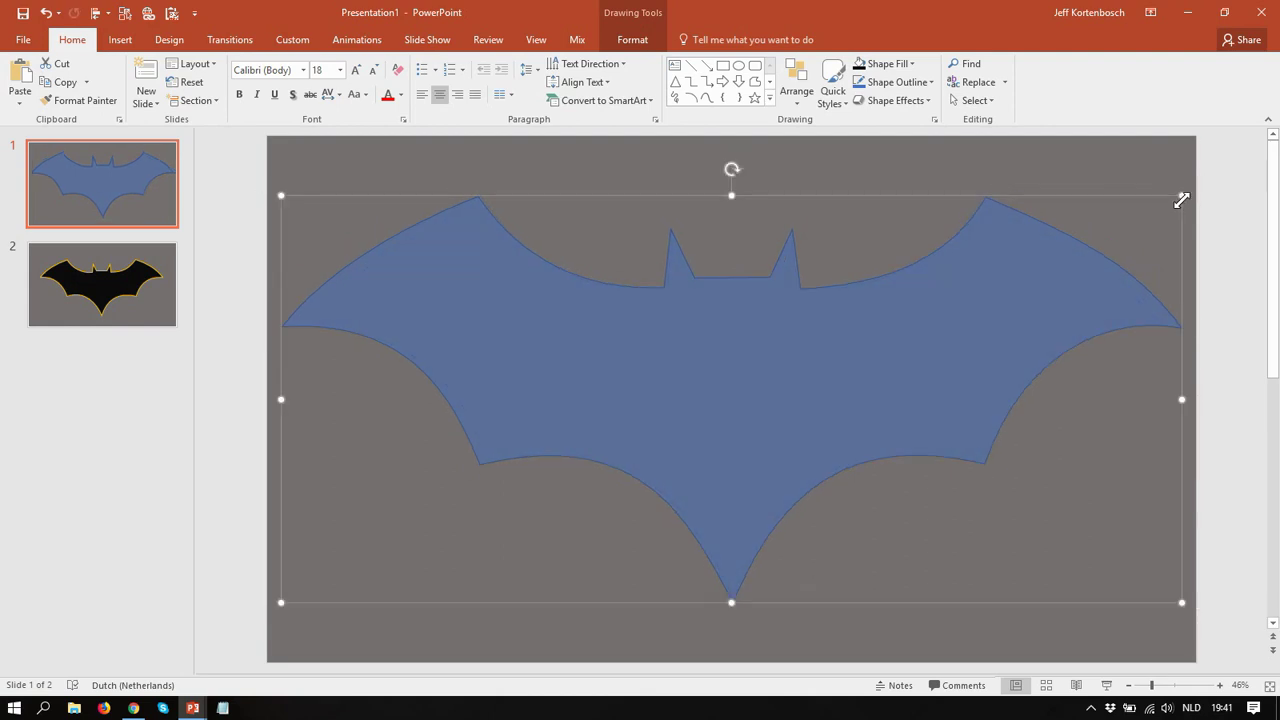
Fill the bat with black and set its transparency to 0%.
click(862, 62)
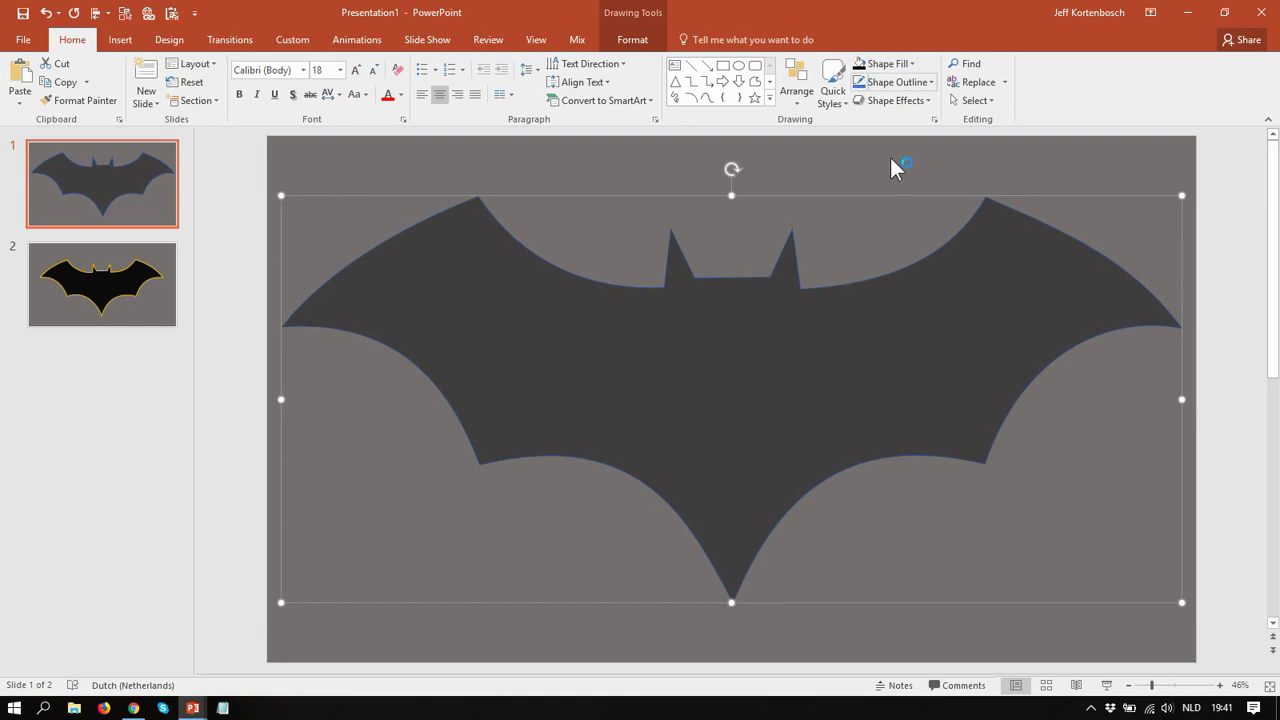
right_click(720, 388)
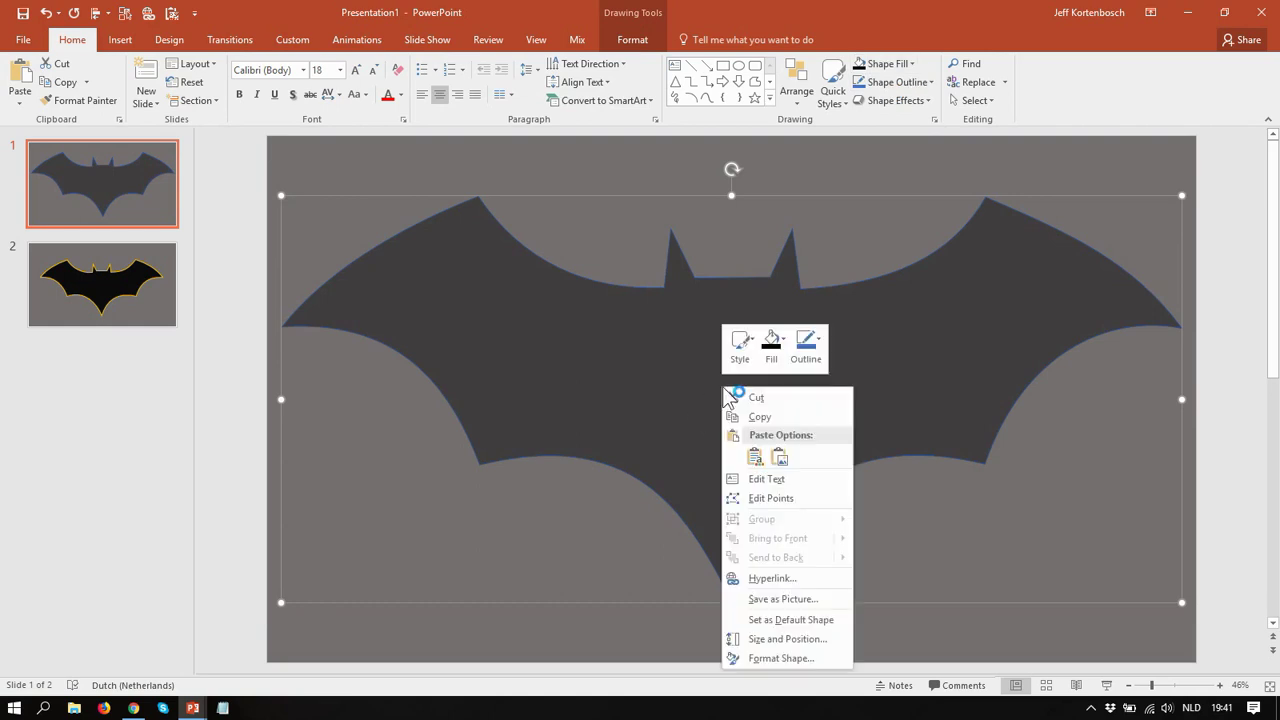
click(775, 660)
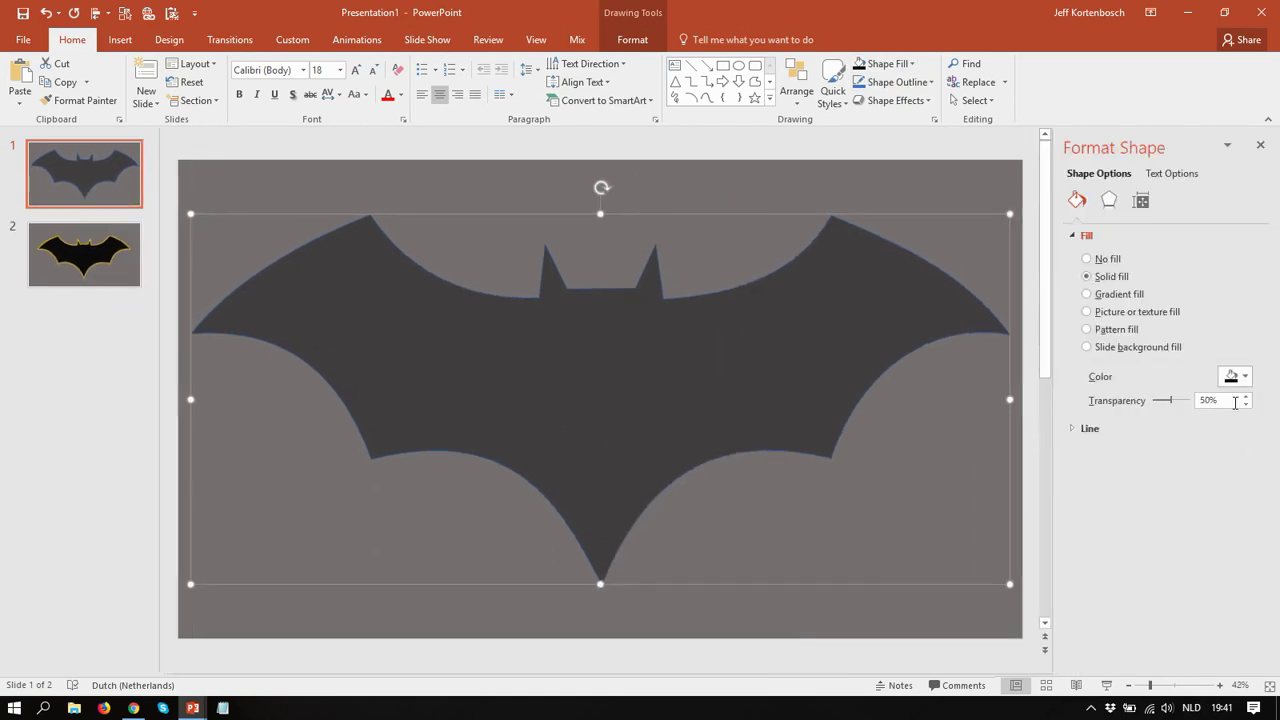
double_click(1207, 400)
text(0)
key(Return)
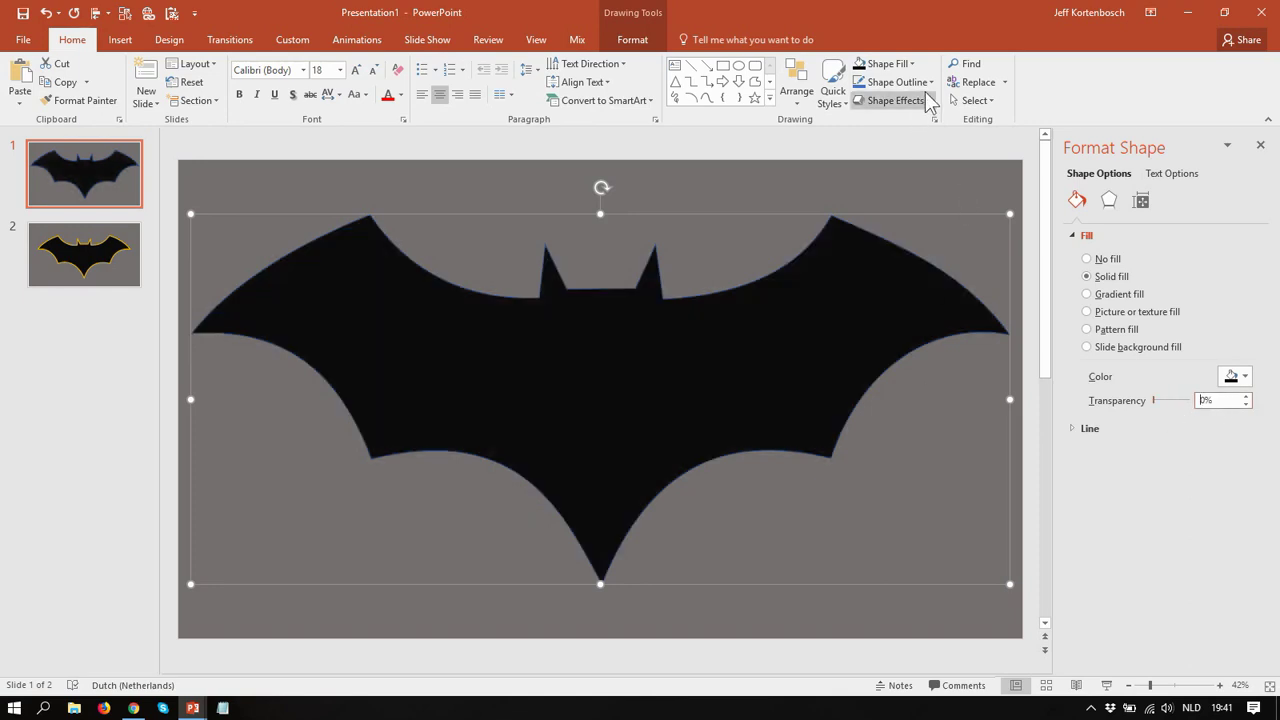
Give the bat a thin gold outline.
click(930, 82)
mouse_move(924, 288)
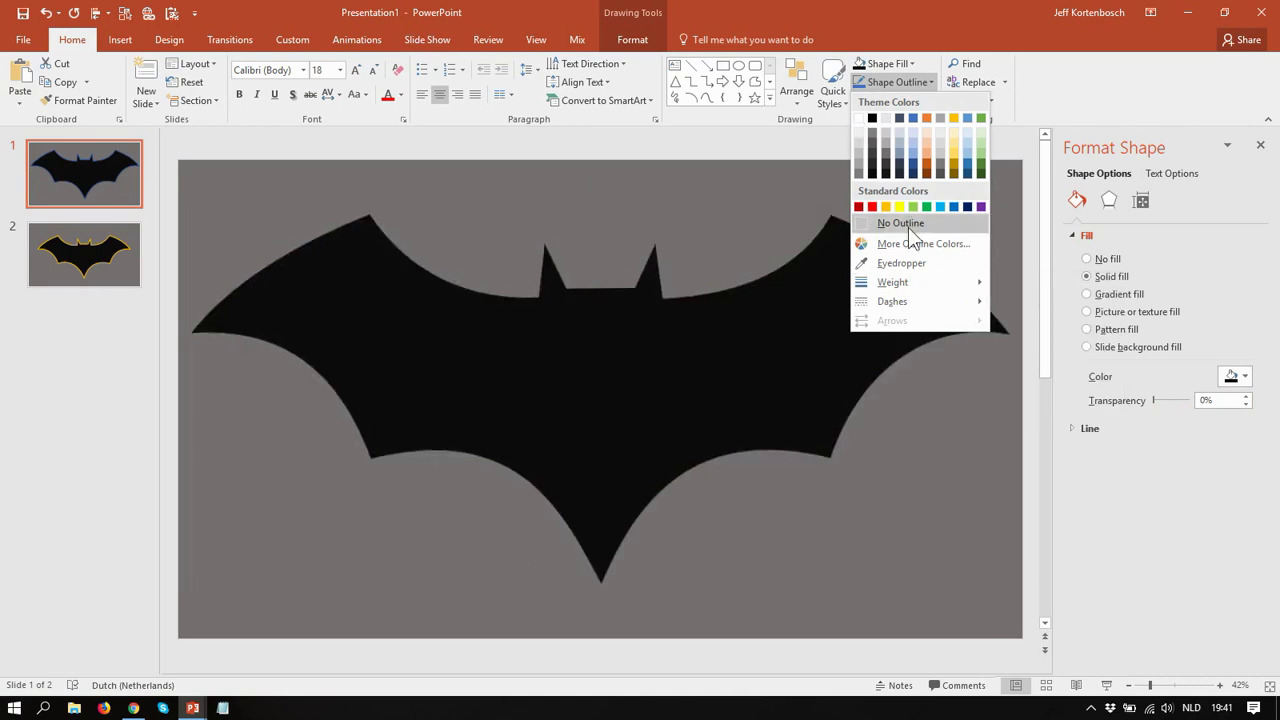
click(954, 117)
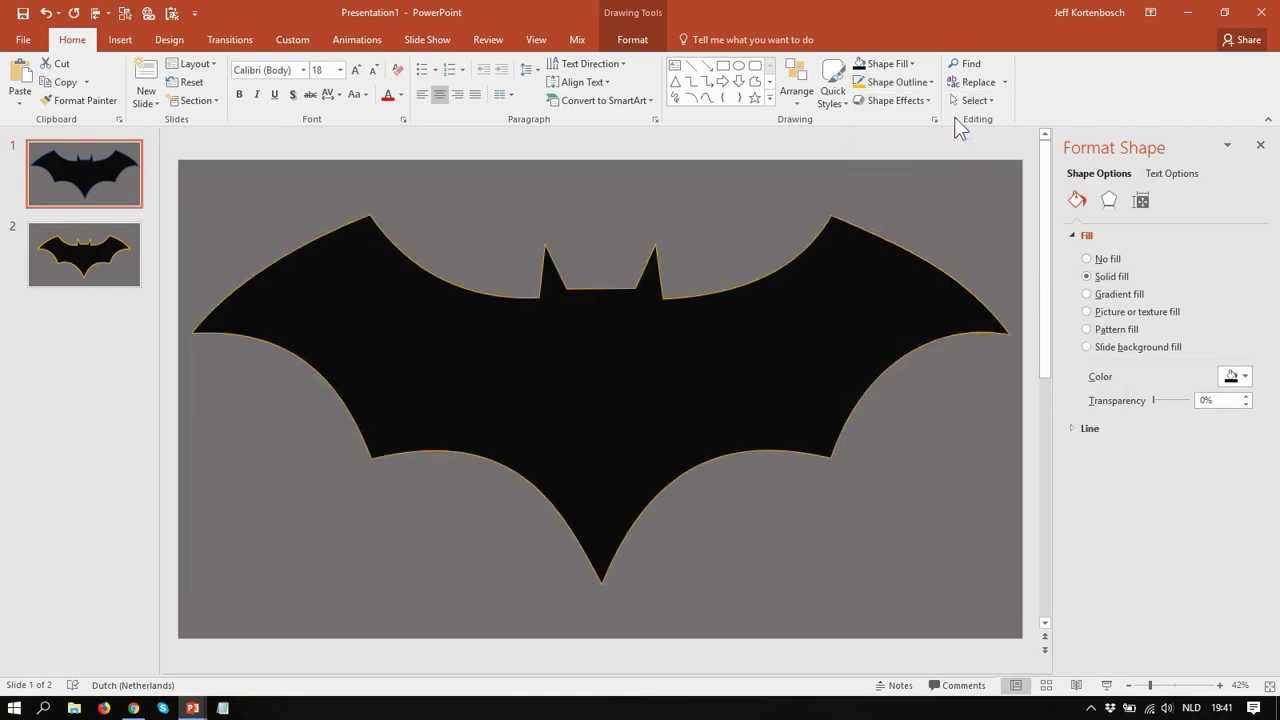
Deselect the bat and dismiss the Format Background pane.
click(803, 630)
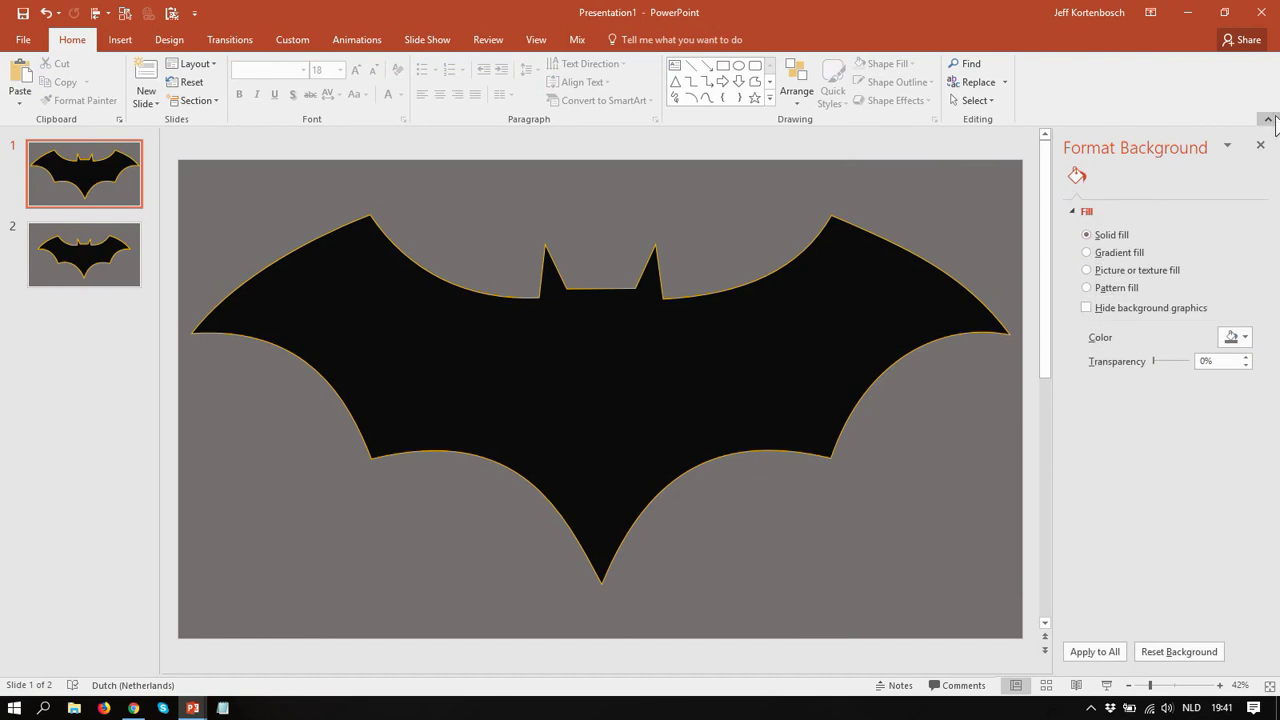
click(1262, 146)
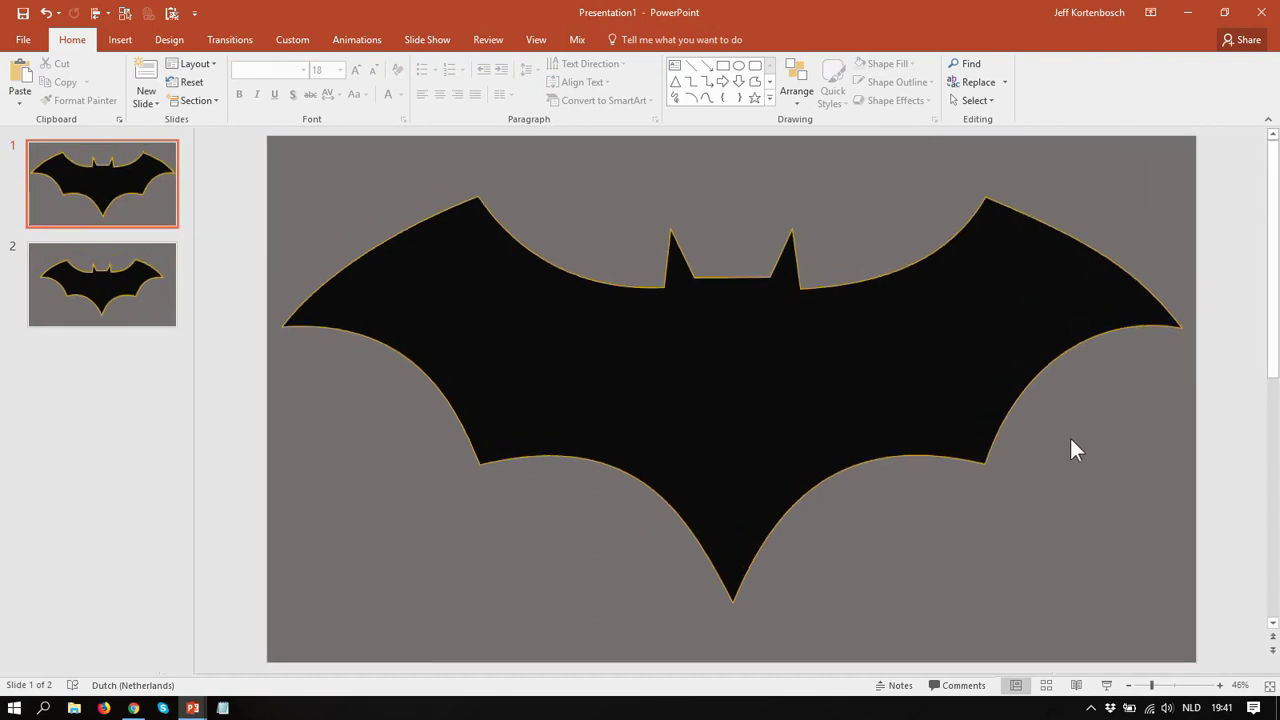